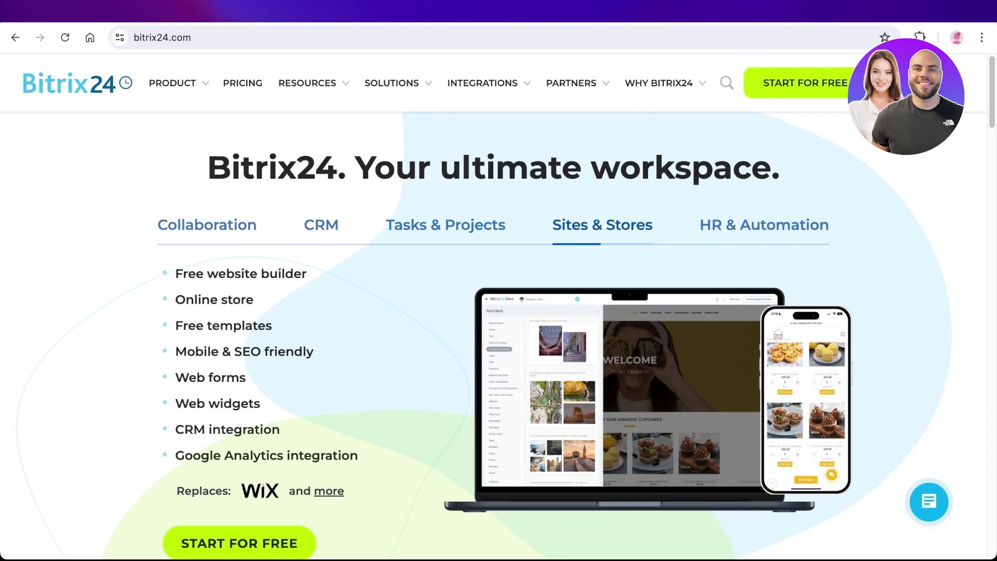
Scroll the bitrix24.com homepage down to the Sites & Stores section
{"action": "scroll", "coordinate": [488, 335], "scroll_direction": "down", "scroll_amount": 1}
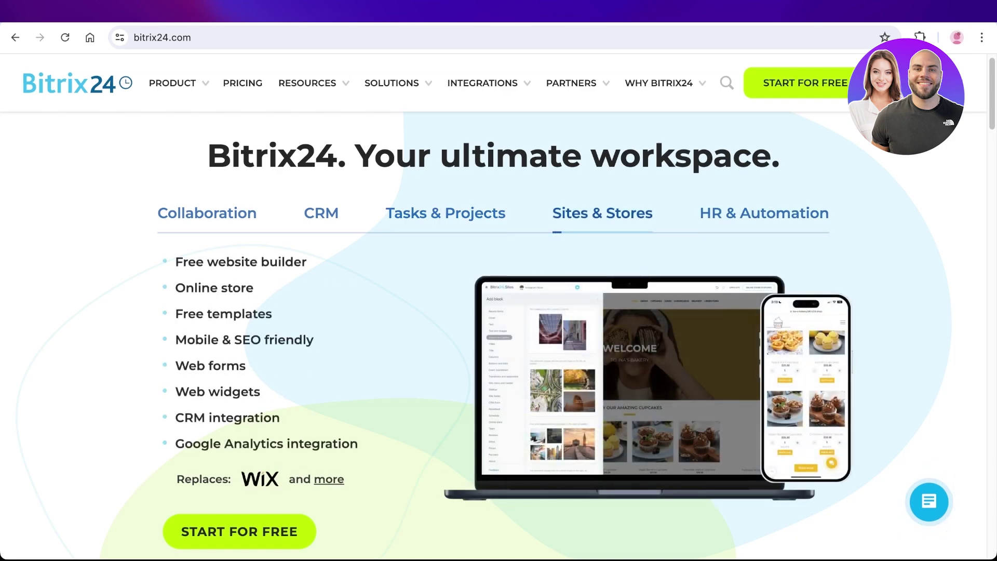
Open Solutions, then browse Product categories: Tasks & Projects, Sites & Stores, HR & Automation, Collaboration, CoPilot
{"action": "left_click", "coordinate": [391, 83]}
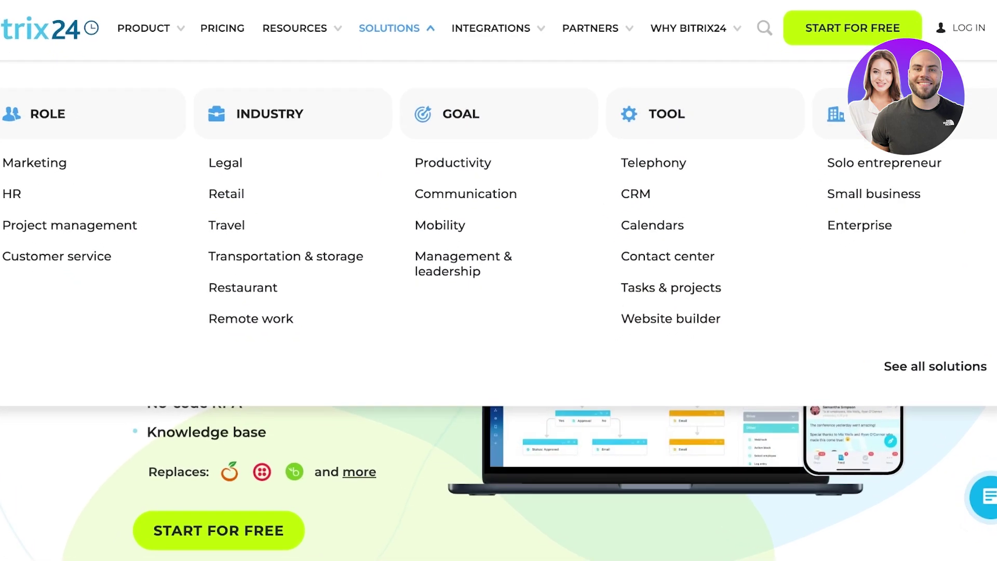
{"action": "left_click", "coordinate": [143, 28]}
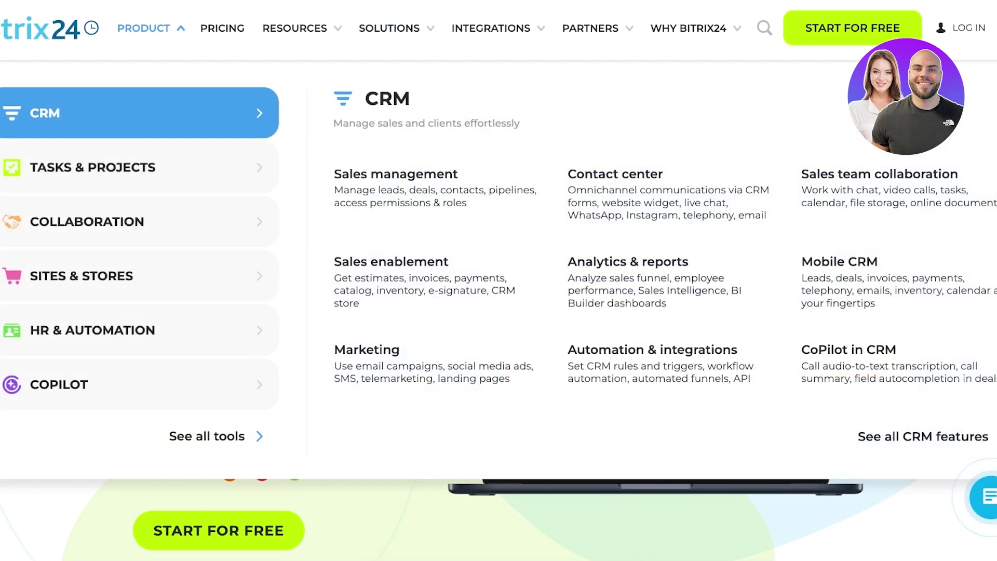
{"action": "left_click", "coordinate": [140, 167]}
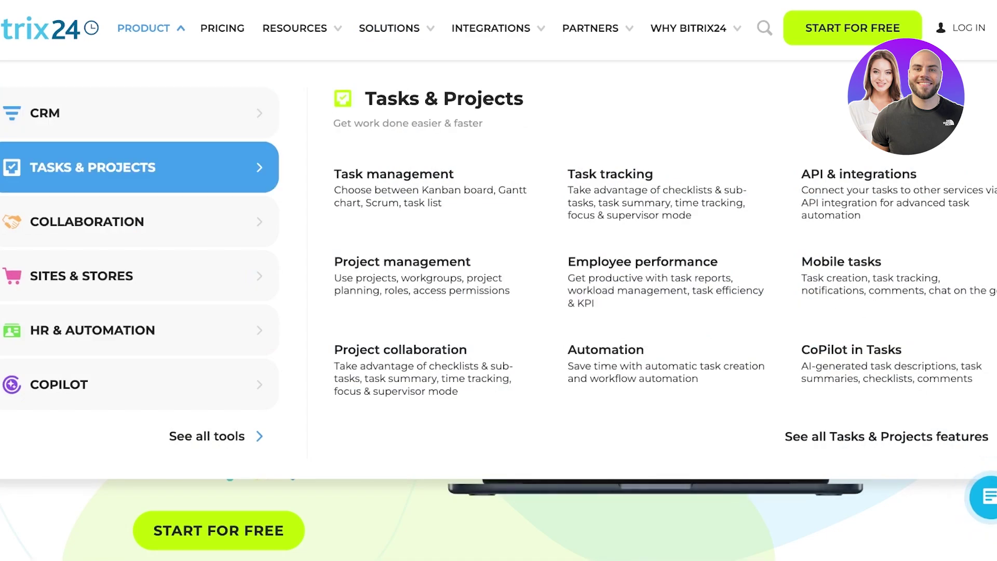
{"action": "left_click", "coordinate": [140, 275]}
{"action": "left_click", "coordinate": [140, 330]}
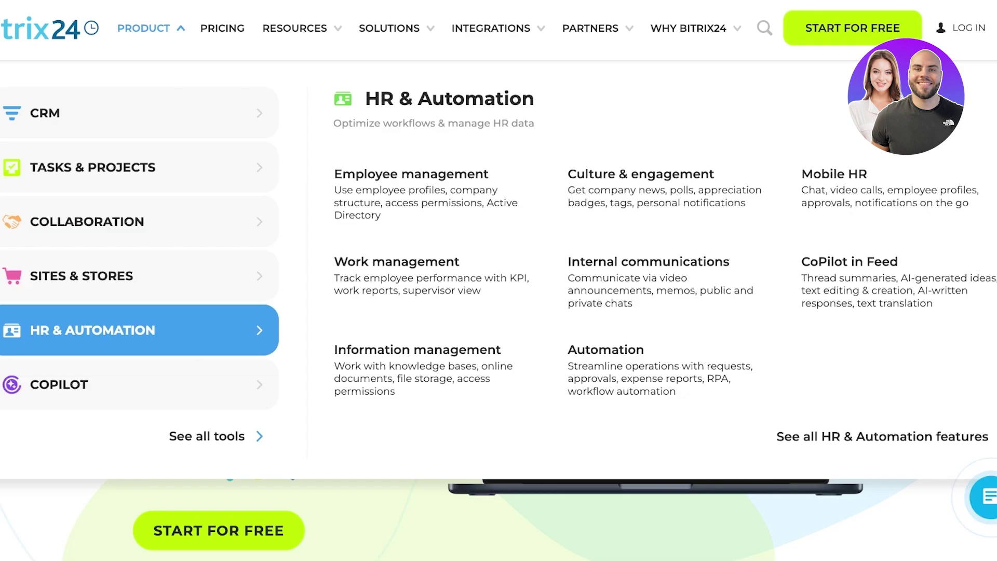
{"action": "left_click", "coordinate": [140, 384]}
{"action": "left_click", "coordinate": [140, 330]}
{"action": "left_click", "coordinate": [140, 222]}
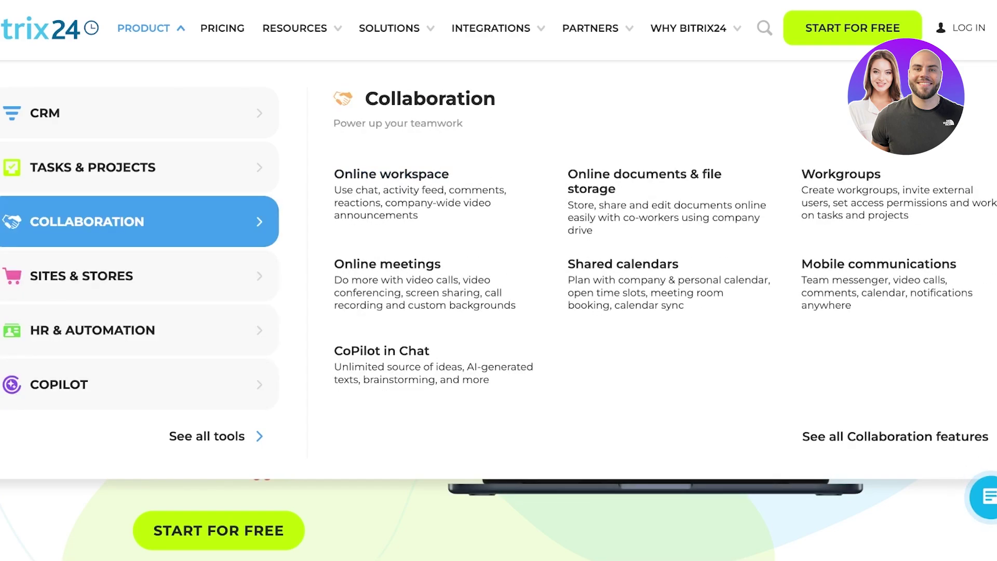
{"action": "left_click", "coordinate": [140, 384]}
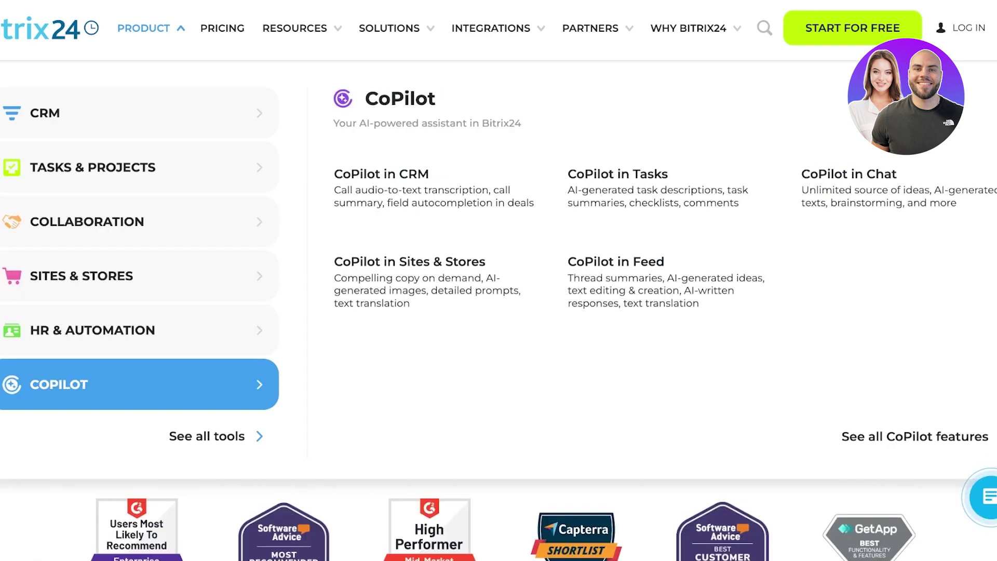
{"action": "scroll", "coordinate": [499, 312], "scroll_direction": "up", "scroll_amount": 5}
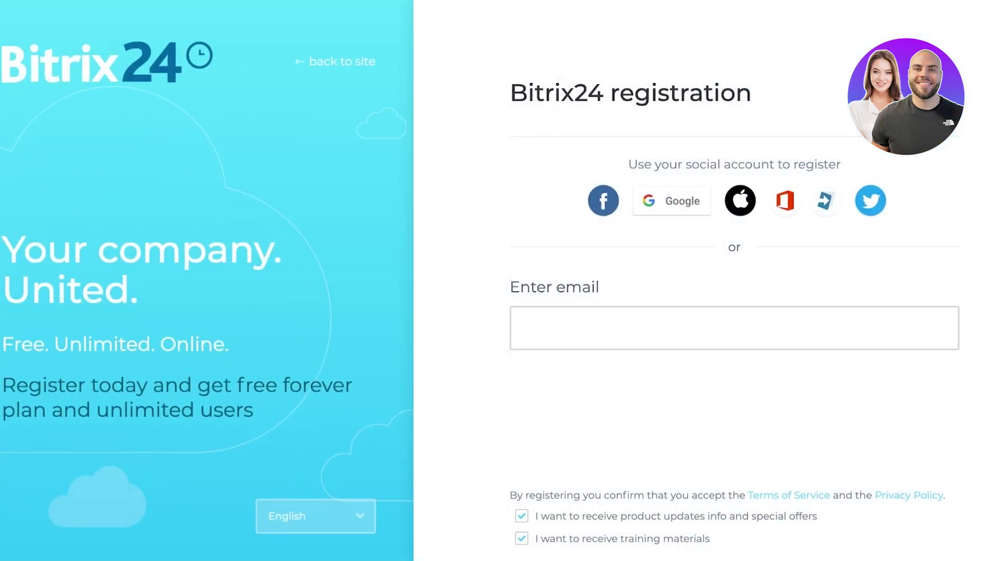
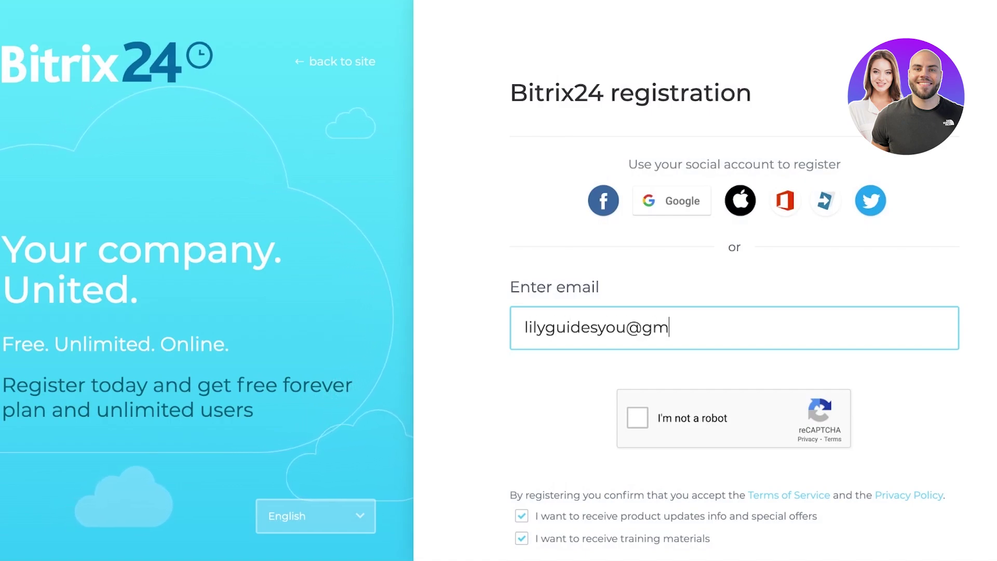
Enter the account e-mail address and tick the I'm not a robot reCAPTCHA box
{"action": "left_click", "coordinate": [637, 417]}
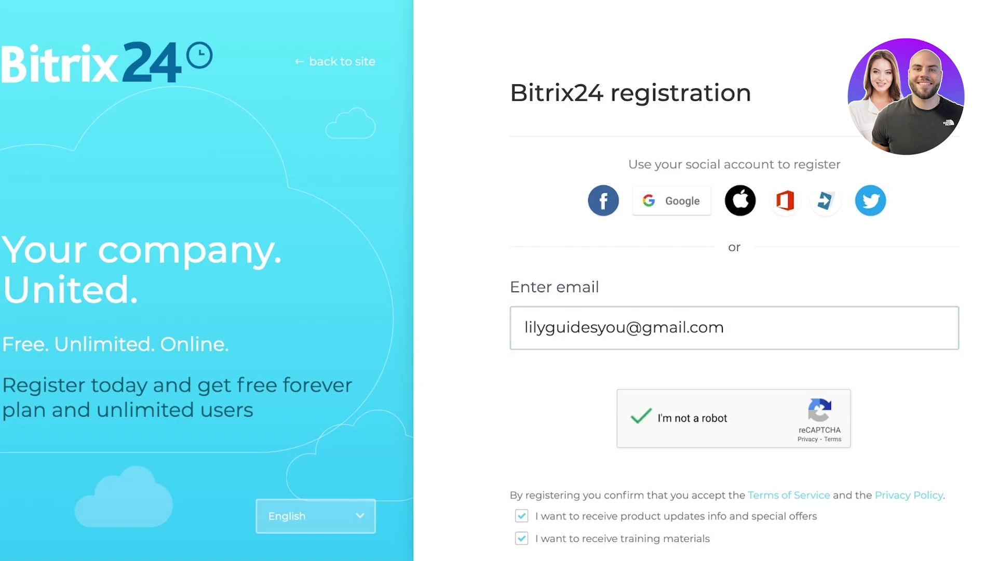
Scroll down the registration form to submit it and reach the new workspace
{"action": "scroll", "coordinate": [734, 311], "scroll_direction": "down", "scroll_amount": 1}
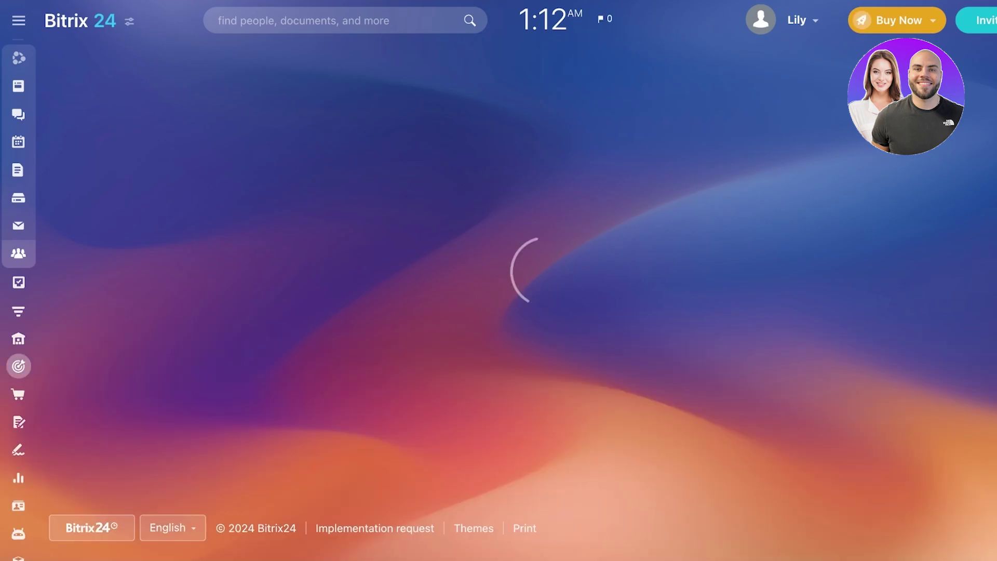
Close the most-used-items prompt with Esc
{"action": "mouse_move", "coordinate": [19, 254]}
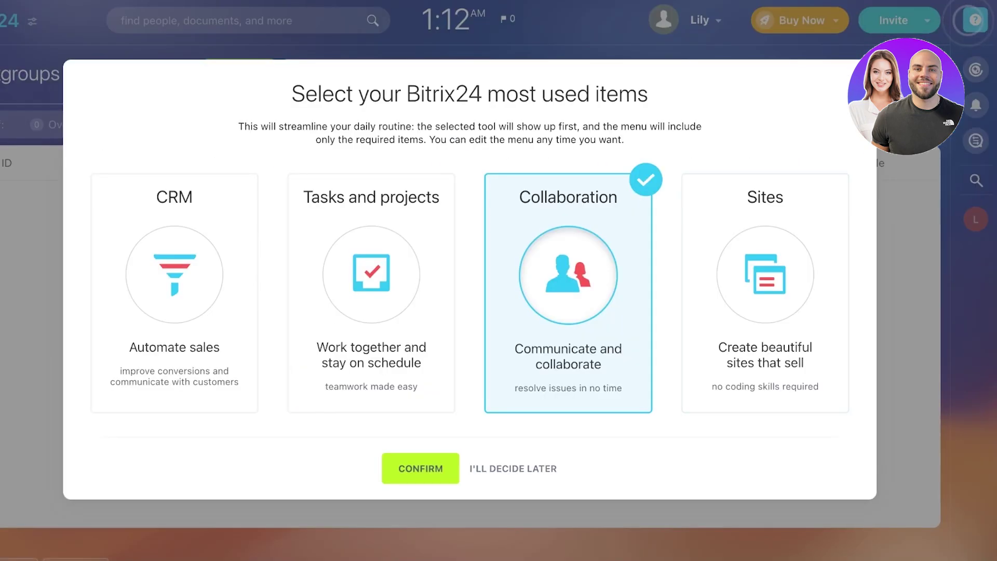
{"action": "key", "text": "Escape"}
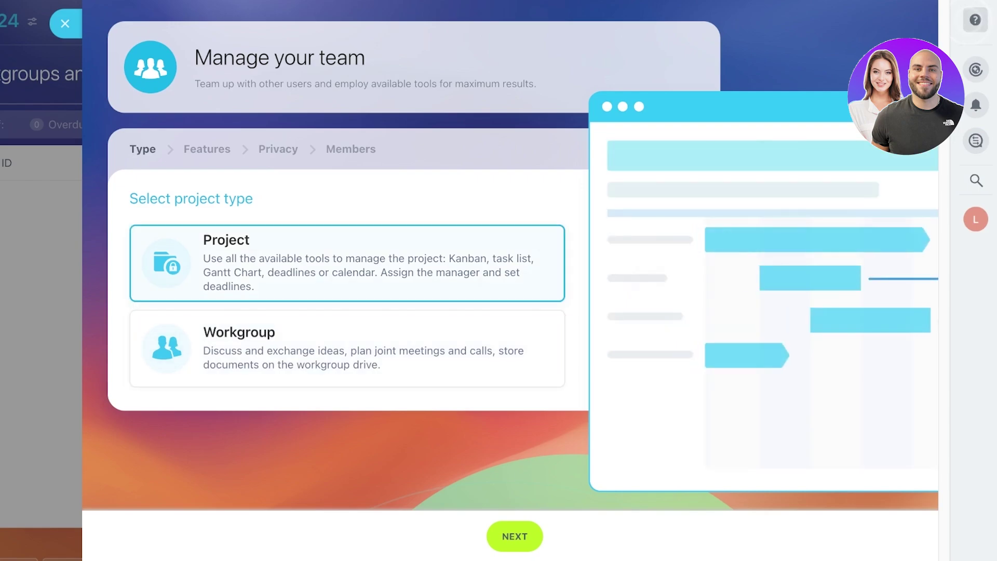
Move to the details step and name the project 'Lily Studio Launch'
{"action": "key", "text": "Return"}
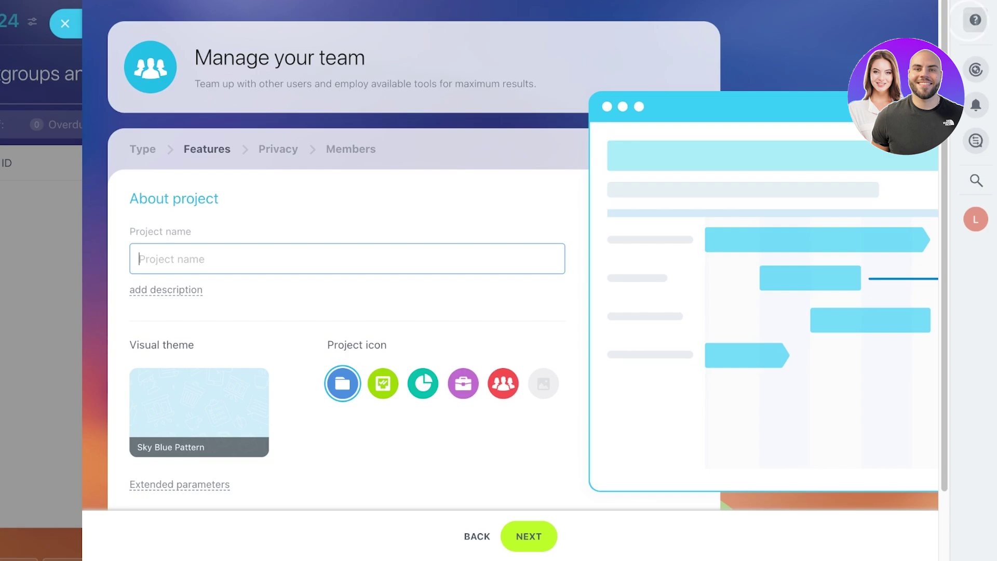
{"action": "type", "text": "Lily"}
{"action": "type", "text": "Studio Launch"}
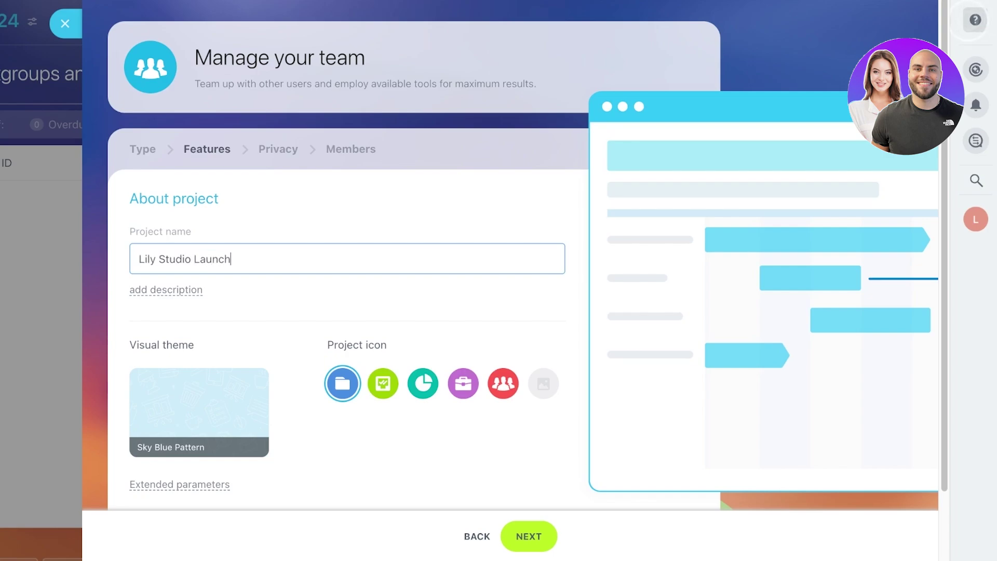
{"action": "scroll", "coordinate": [514, 260], "scroll_direction": "down", "scroll_amount": 1}
{"action": "scroll", "coordinate": [210, 310], "scroll_direction": "down", "scroll_amount": 1}
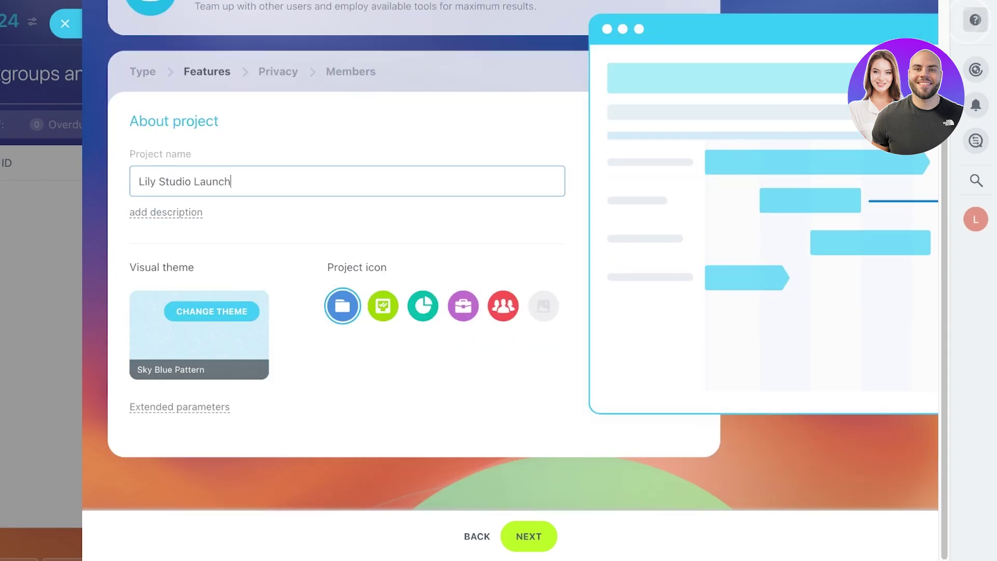
{"action": "scroll", "coordinate": [210, 310], "scroll_direction": "up", "scroll_amount": 2}
Apply the Flickering Path theme and choose the teal pie-chart project icon
{"action": "left_click", "coordinate": [199, 405]}
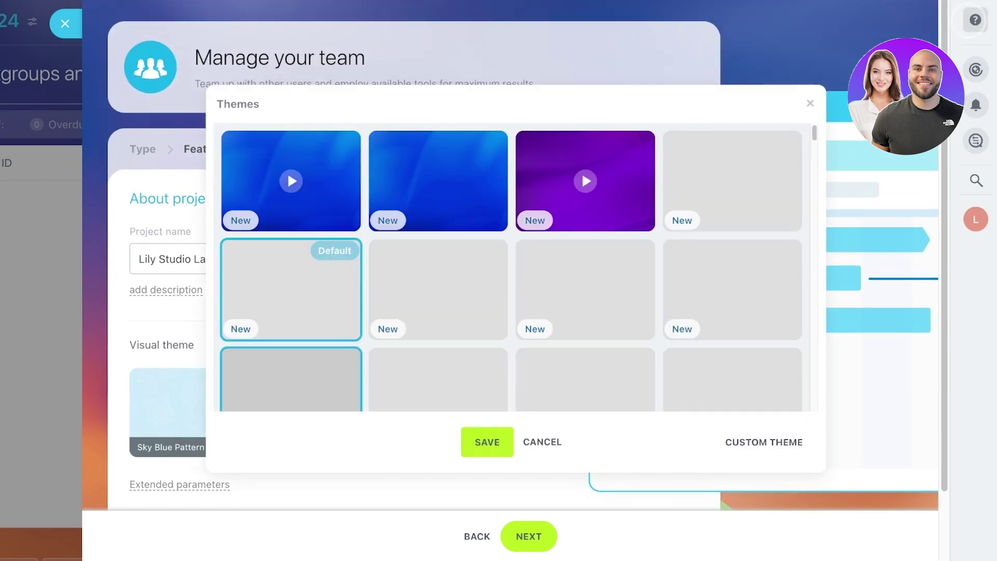
{"action": "scroll", "coordinate": [511, 267], "scroll_direction": "down", "scroll_amount": 4}
{"action": "scroll", "coordinate": [585, 275], "scroll_direction": "down", "scroll_amount": 8}
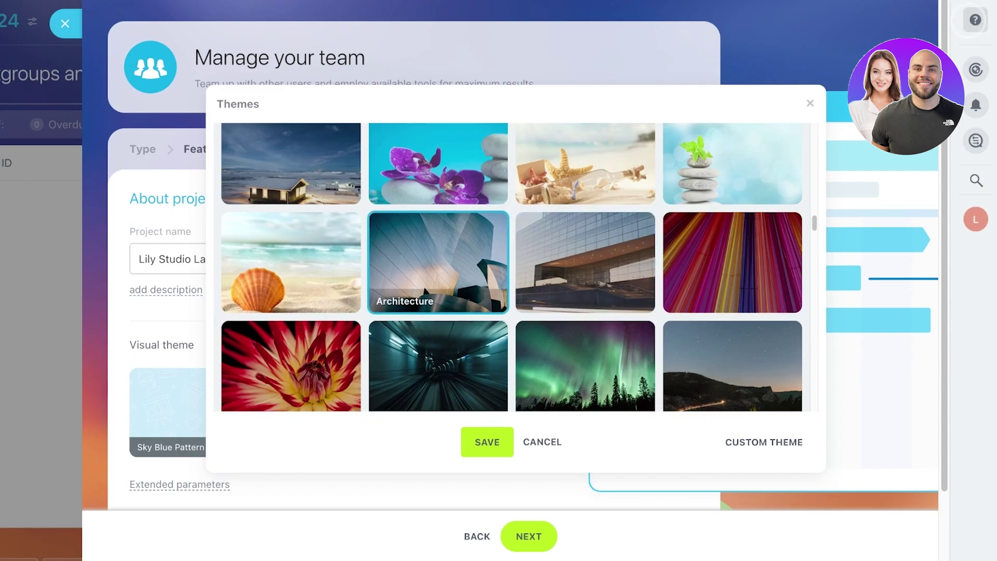
{"action": "scroll", "coordinate": [585, 218], "scroll_direction": "down", "scroll_amount": 5}
{"action": "scroll", "coordinate": [585, 218], "scroll_direction": "up", "scroll_amount": 15}
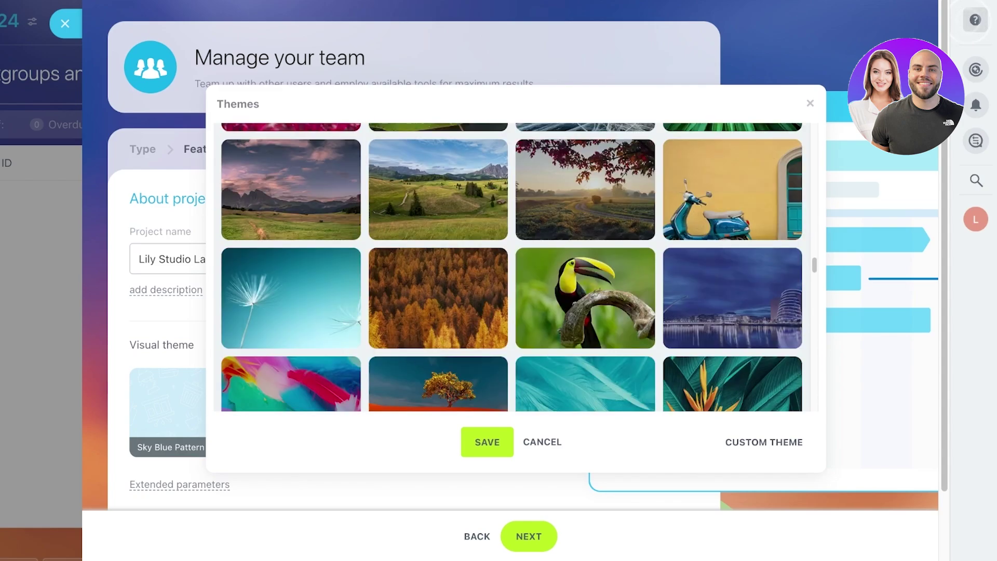
{"action": "scroll", "coordinate": [436, 333], "scroll_direction": "down", "scroll_amount": 3}
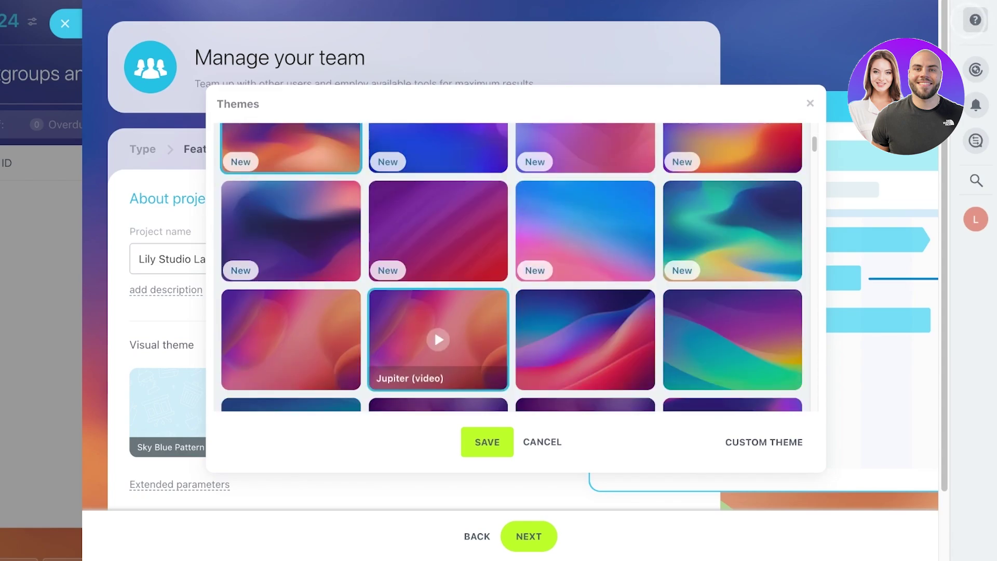
{"action": "scroll", "coordinate": [585, 333], "scroll_direction": "down", "scroll_amount": 2}
{"action": "scroll", "coordinate": [728, 180], "scroll_direction": "up", "scroll_amount": 2}
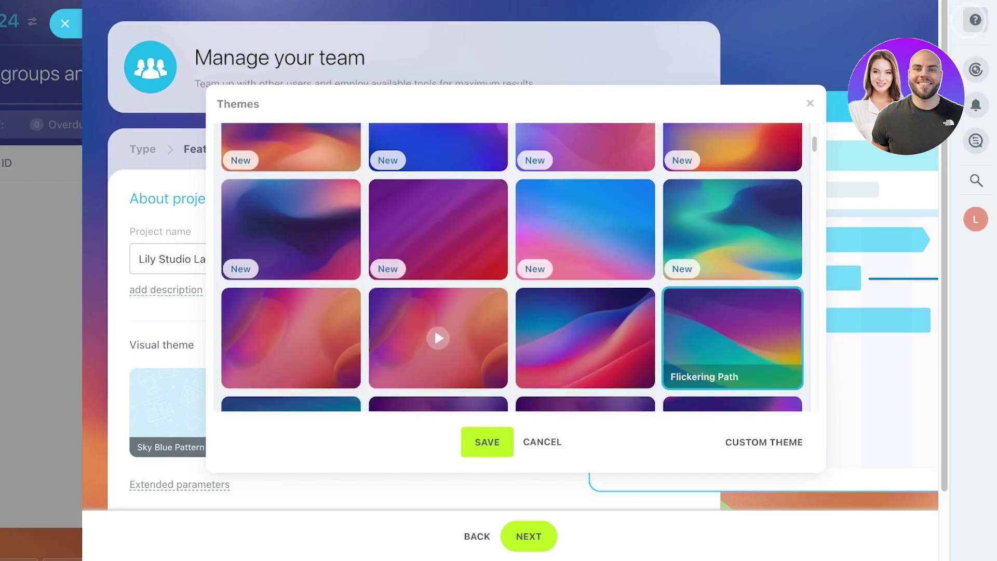
{"action": "left_click", "coordinate": [487, 442]}
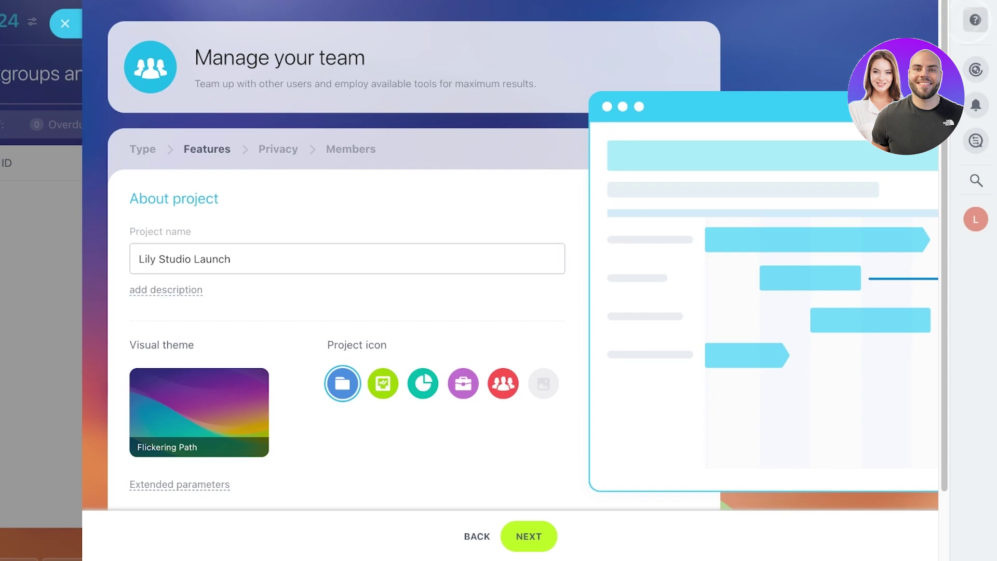
{"action": "left_click", "coordinate": [423, 383]}
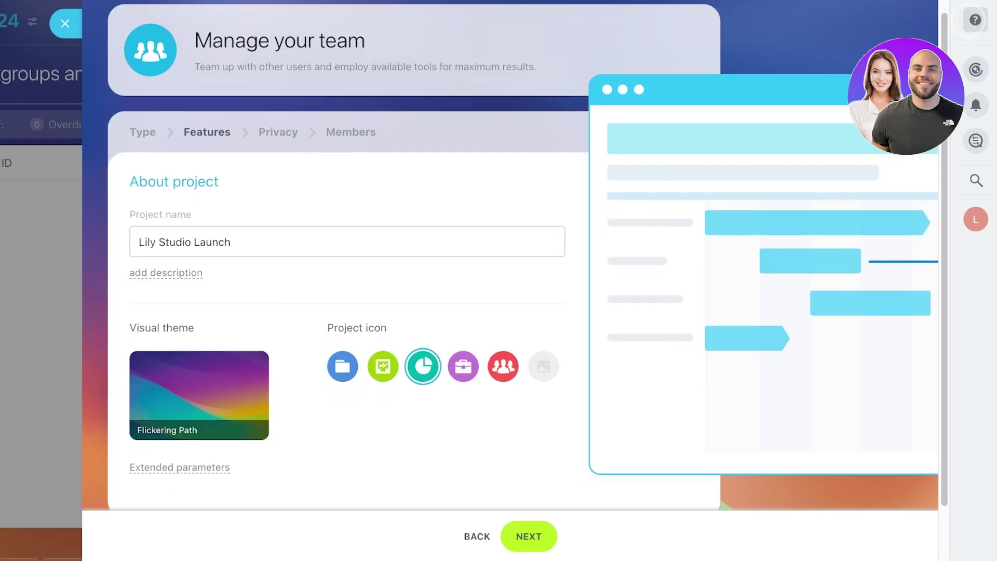
{"action": "scroll", "coordinate": [527, 253], "scroll_direction": "down", "scroll_amount": 2}
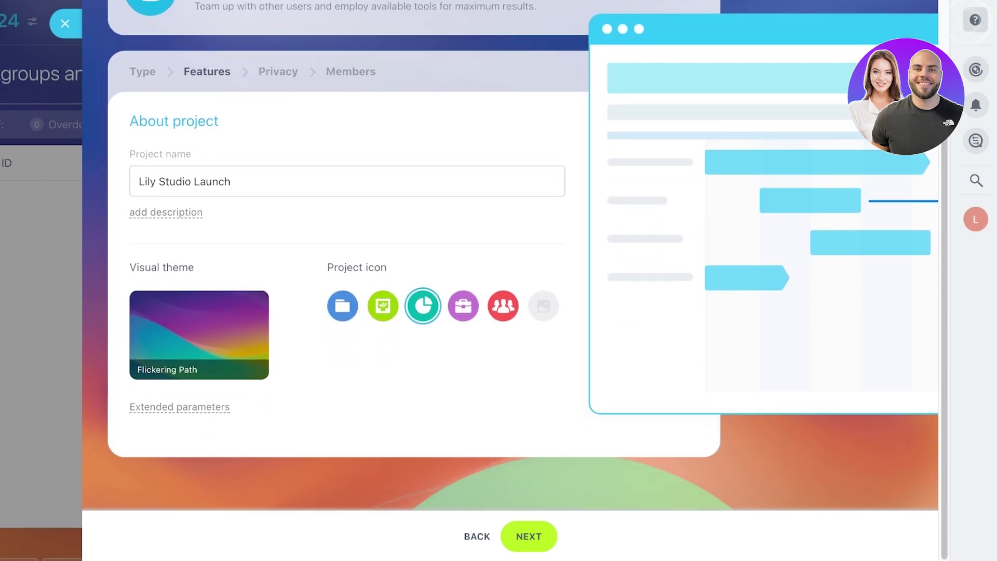
Keep the project Public after briefly trying Private, then continue to Members
{"action": "key", "text": "Return"}
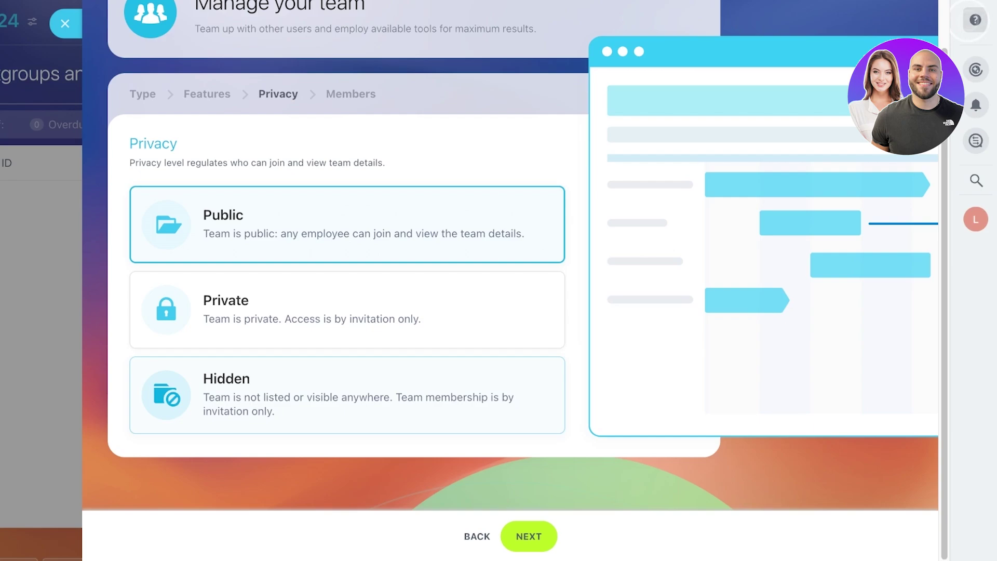
{"action": "left_click", "coordinate": [346, 309]}
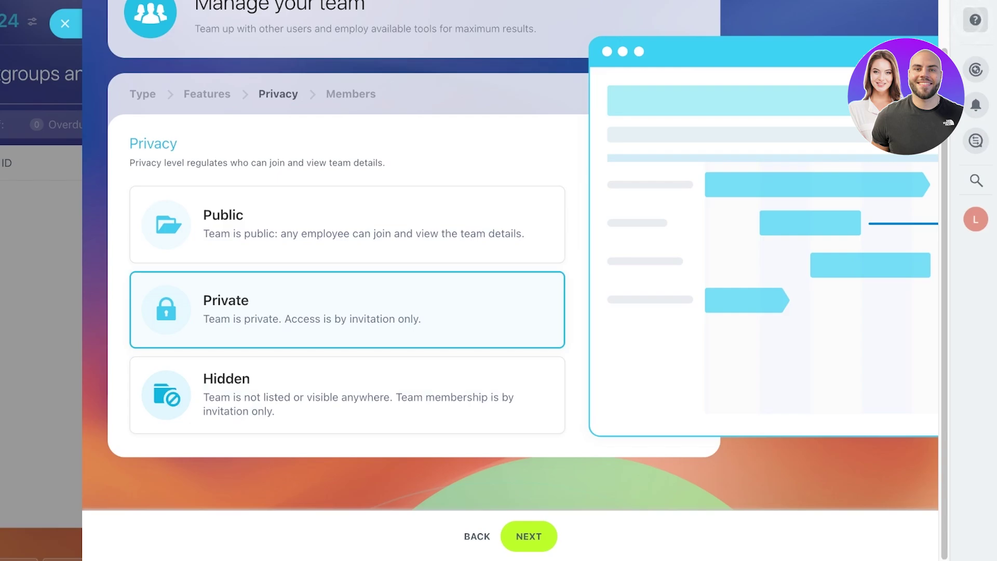
{"action": "left_click", "coordinate": [347, 224]}
{"action": "left_click", "coordinate": [528, 535]}
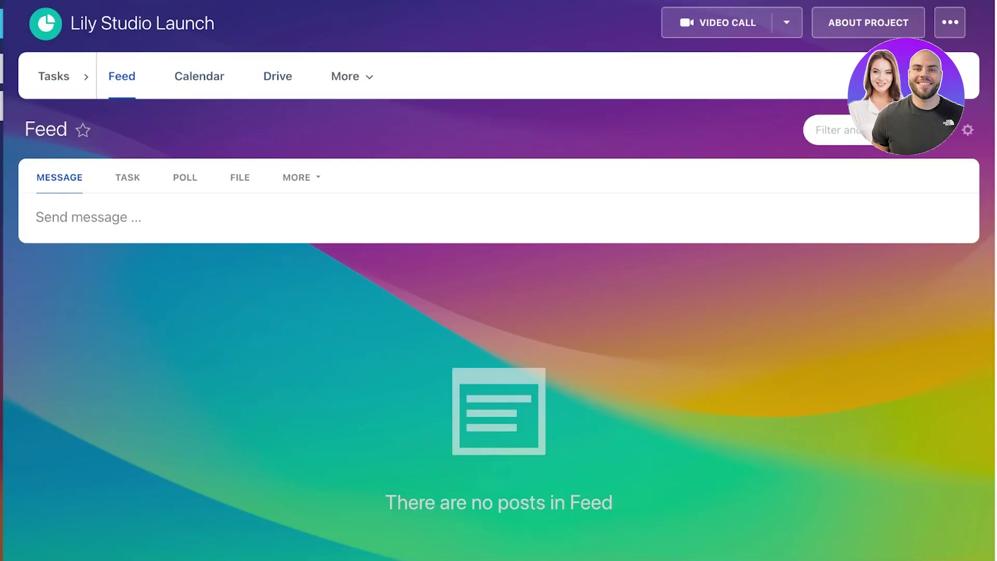
Open the project's task list, close the create-task hint and remove the In progress filter
{"action": "left_click", "coordinate": [88, 217]}
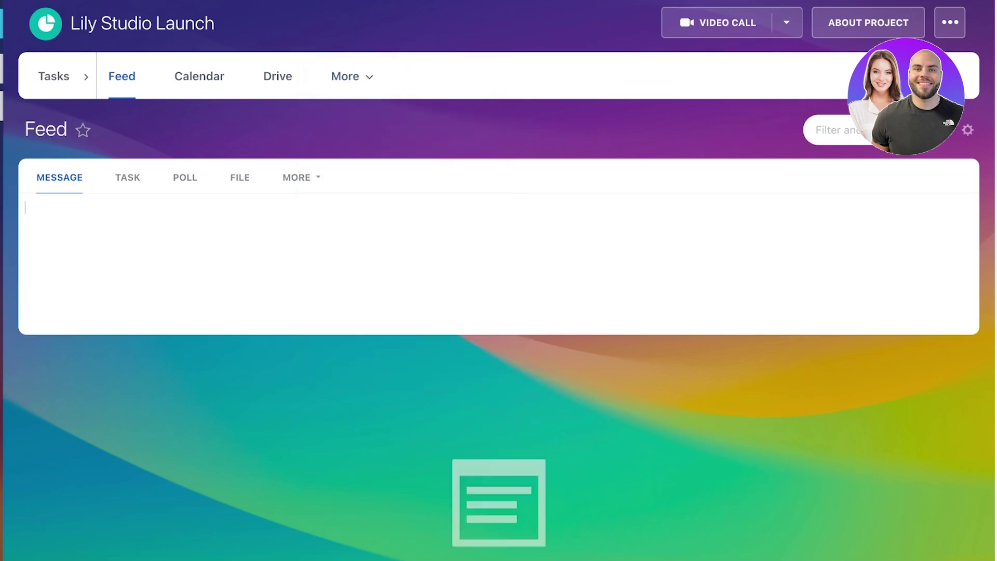
{"action": "left_click", "coordinate": [86, 76]}
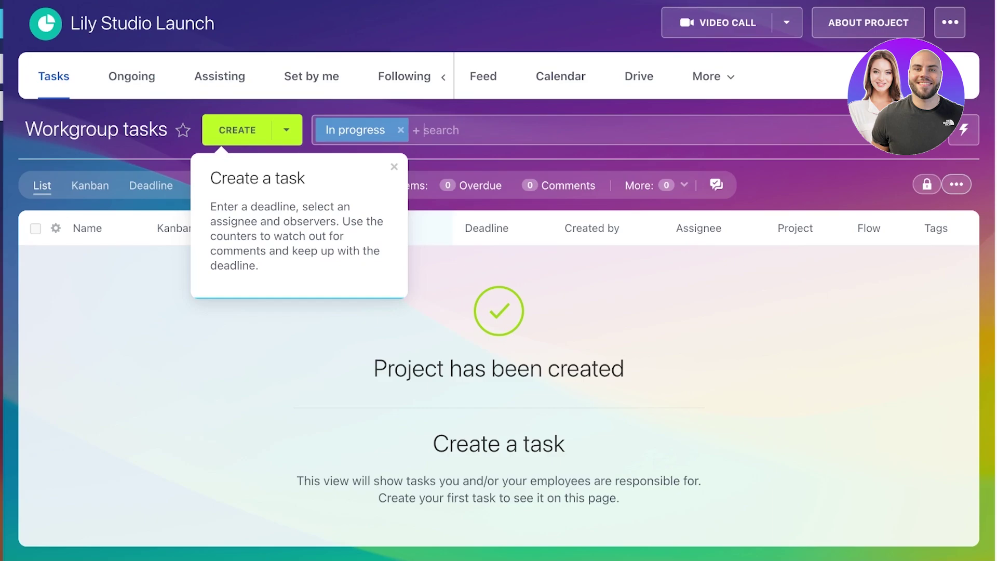
{"action": "left_click", "coordinate": [394, 166]}
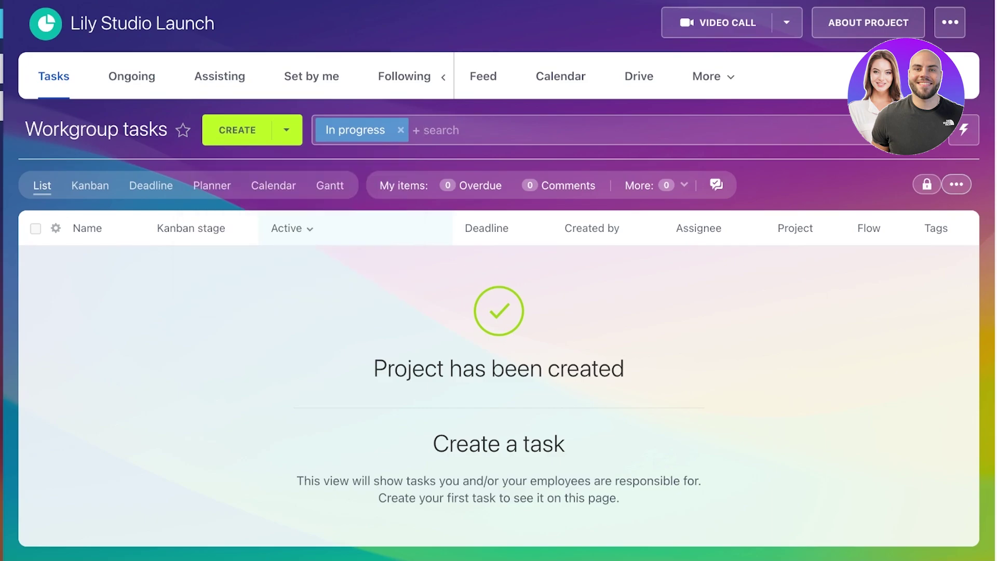
{"action": "left_click", "coordinate": [400, 130]}
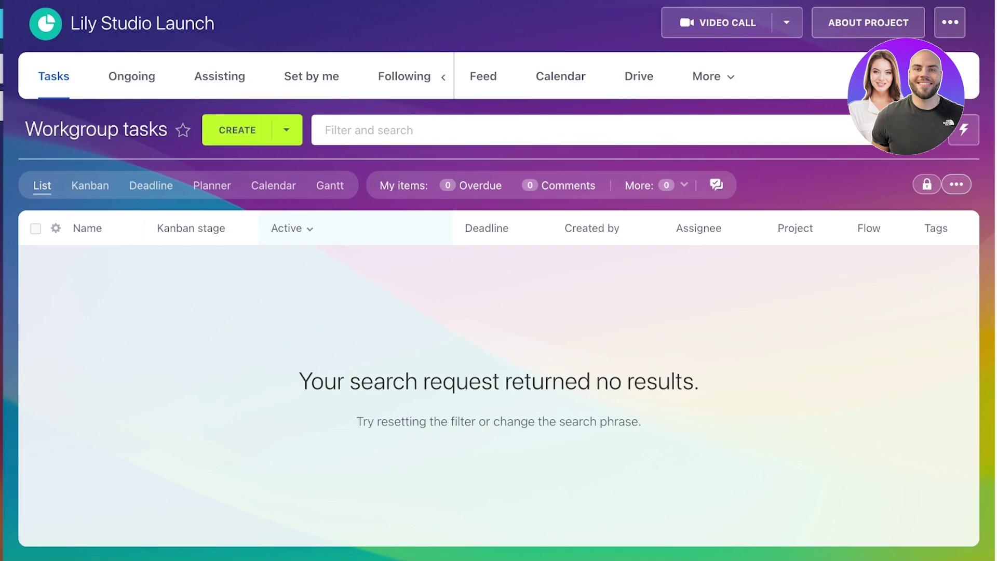
Switch to Kanban, dismiss its introduction, and add quick task 'ad idea' in New
{"action": "left_click", "coordinate": [90, 185]}
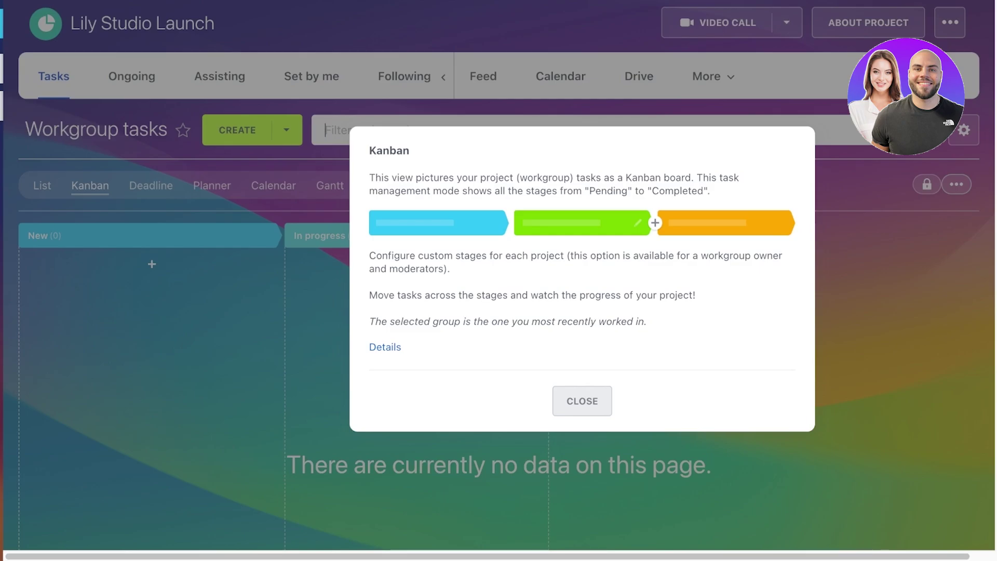
{"action": "left_click", "coordinate": [582, 401]}
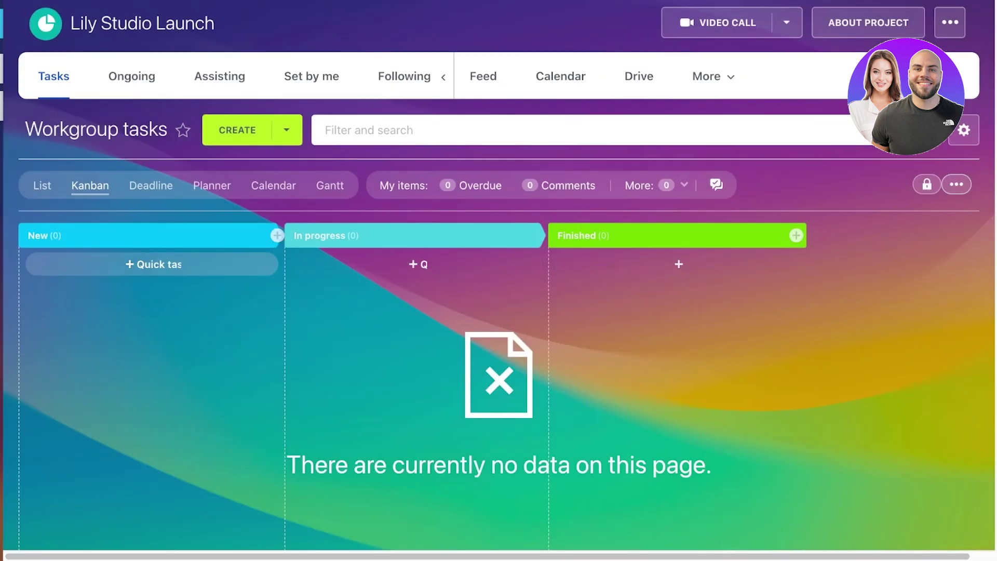
{"action": "left_click", "coordinate": [153, 263]}
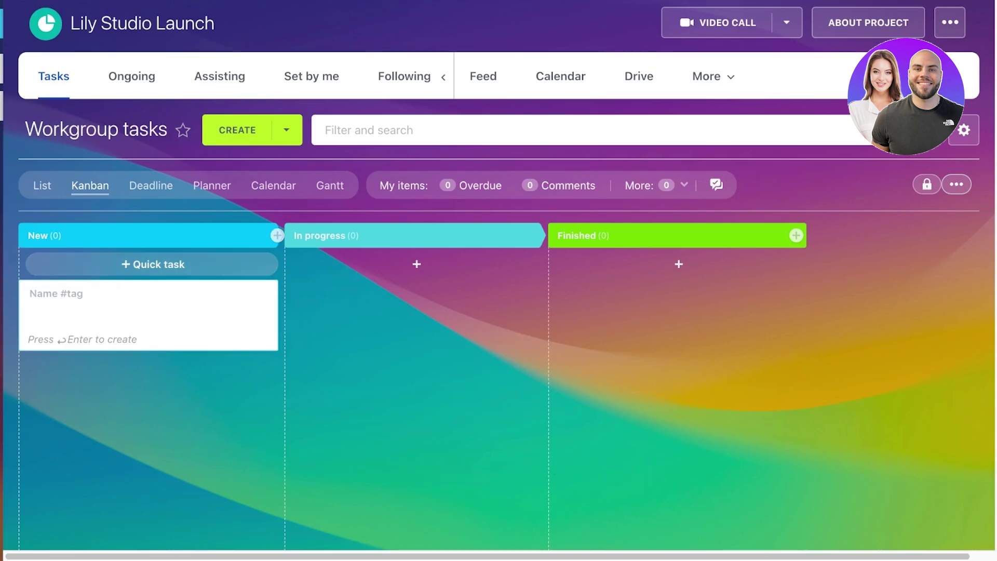
{"action": "type", "text": "ads"}
{"action": "type", "text": "idea"}
{"action": "key", "text": "Return"}
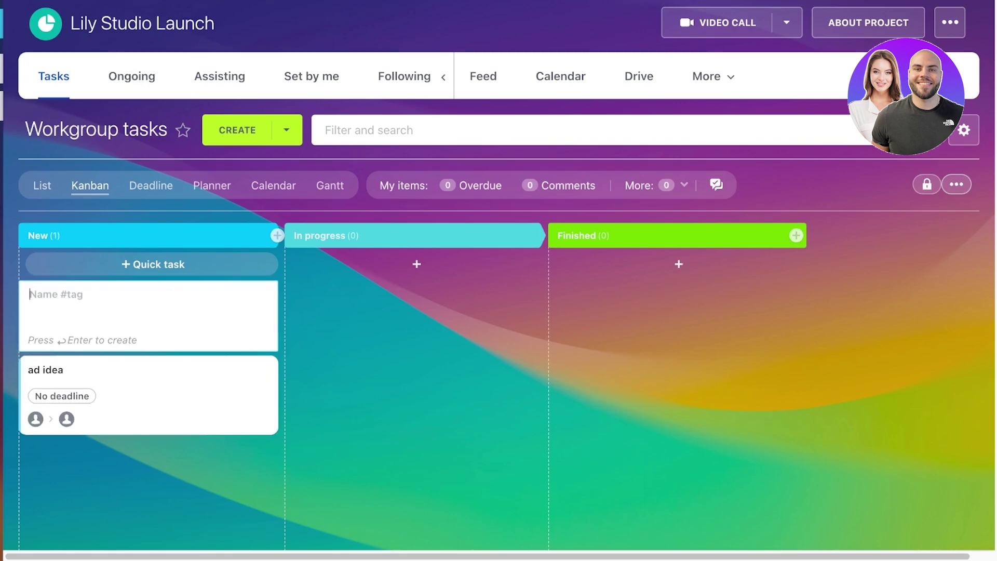
{"action": "left_click", "coordinate": [46, 369]}
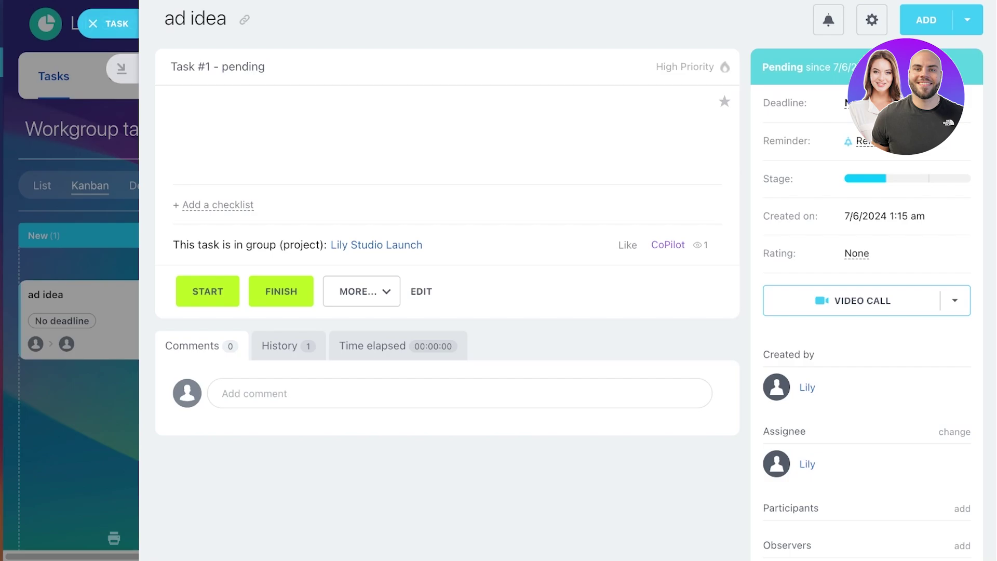
{"action": "scroll", "coordinate": [568, 281], "scroll_direction": "down", "scroll_amount": 2}
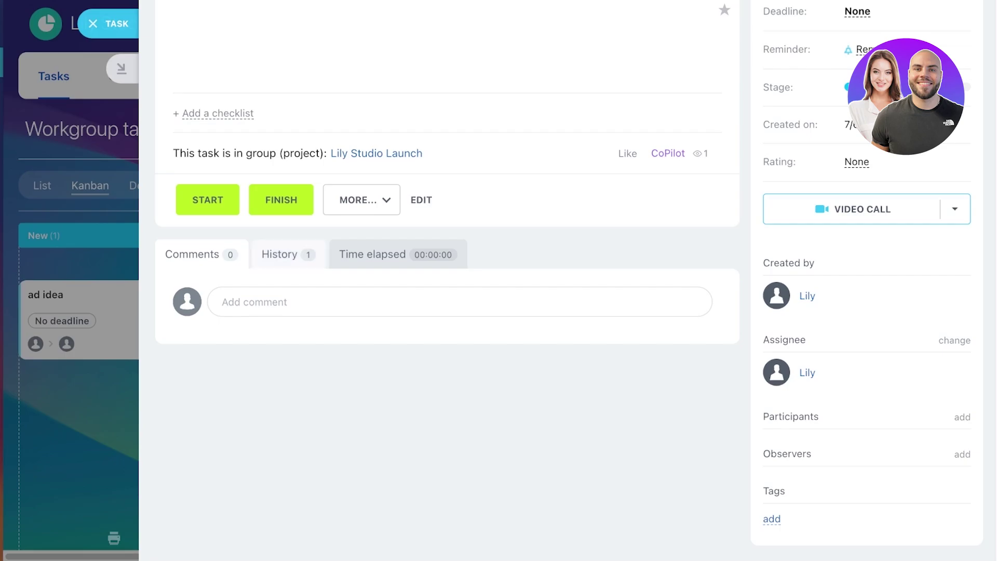
{"action": "scroll", "coordinate": [446, 259], "scroll_direction": "up", "scroll_amount": 2}
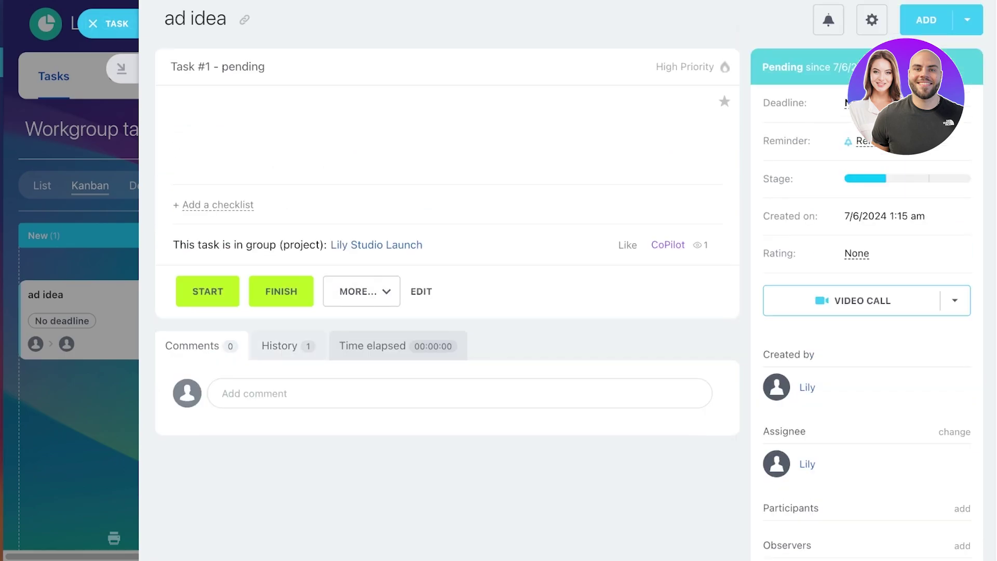
{"action": "left_click", "coordinate": [280, 346]}
{"action": "left_click", "coordinate": [398, 346]}
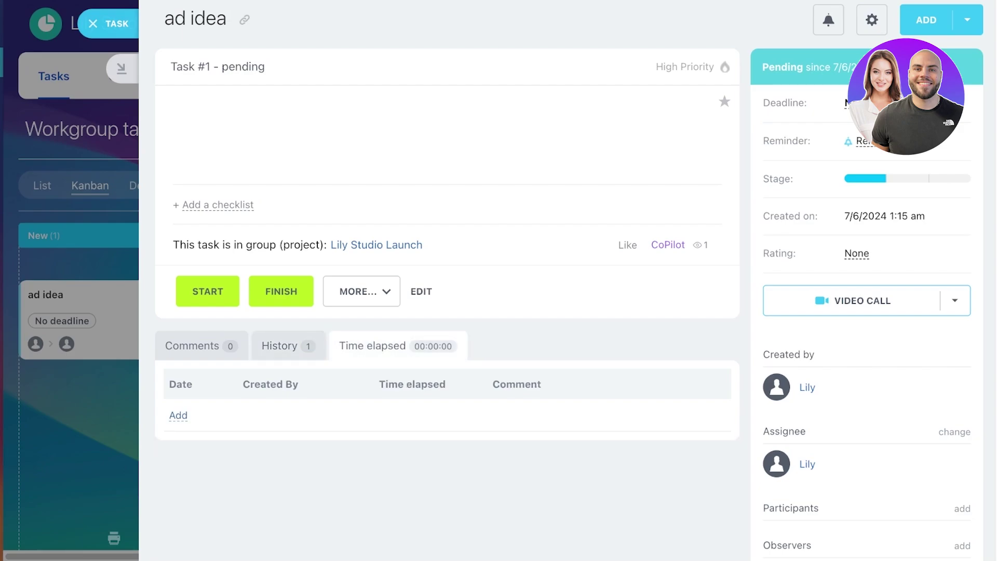
{"action": "left_click", "coordinate": [178, 415]}
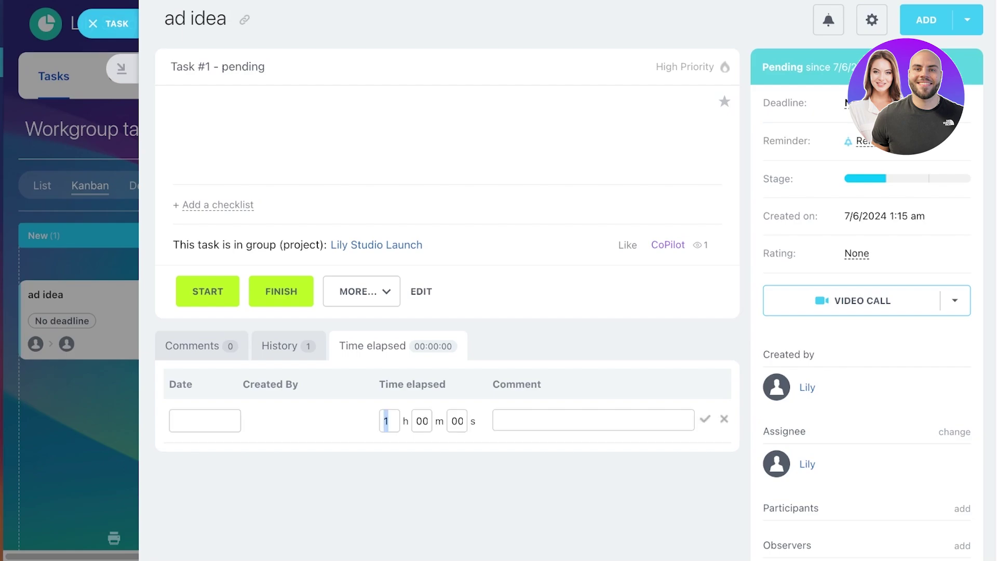
{"action": "type", "text": "1"}
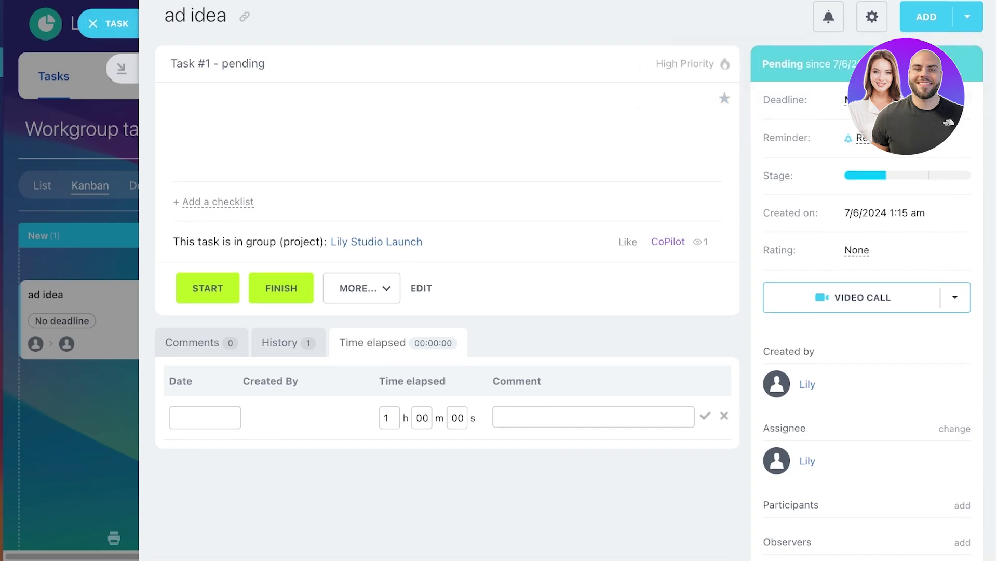
Drag the ad idea card from New to Finished, then return to List view
{"action": "key", "text": "Escape"}
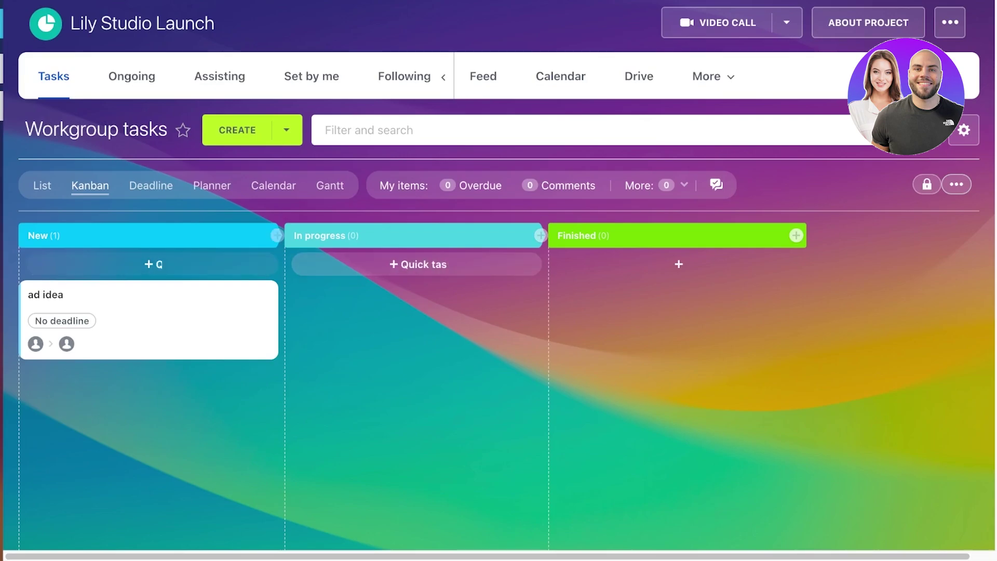
{"action": "left_click_drag", "start_coordinate": [78, 311], "coordinate": [690, 294]}
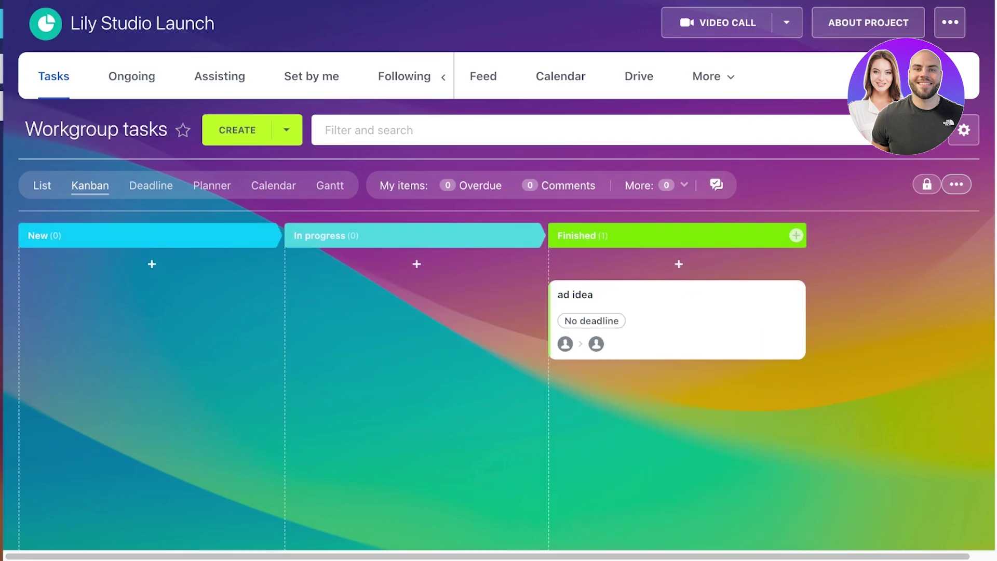
{"action": "left_click", "coordinate": [42, 185]}
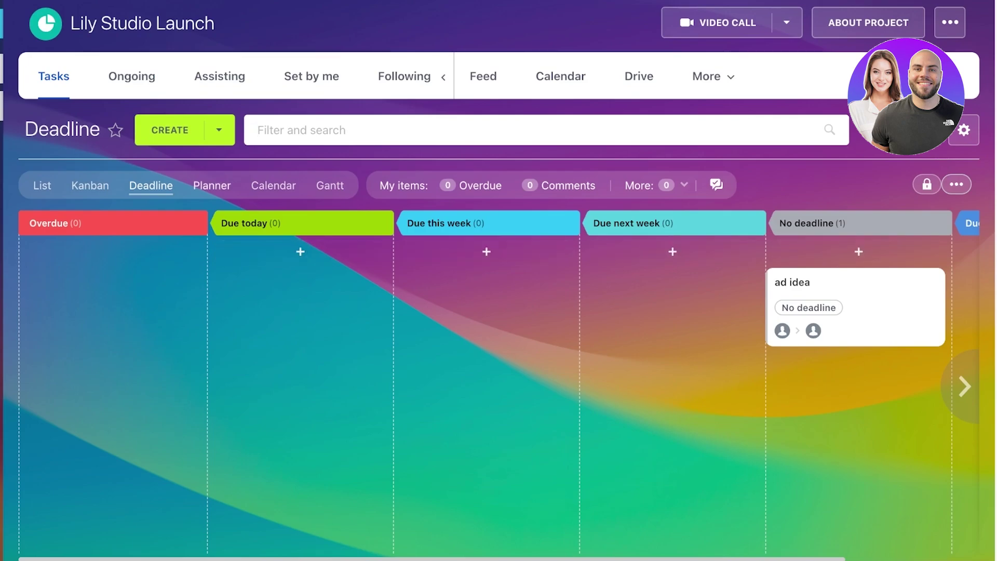
View the project's tasks in the Planner, dismissing its introduction, then as a Gantt chart
{"action": "left_click", "coordinate": [212, 186]}
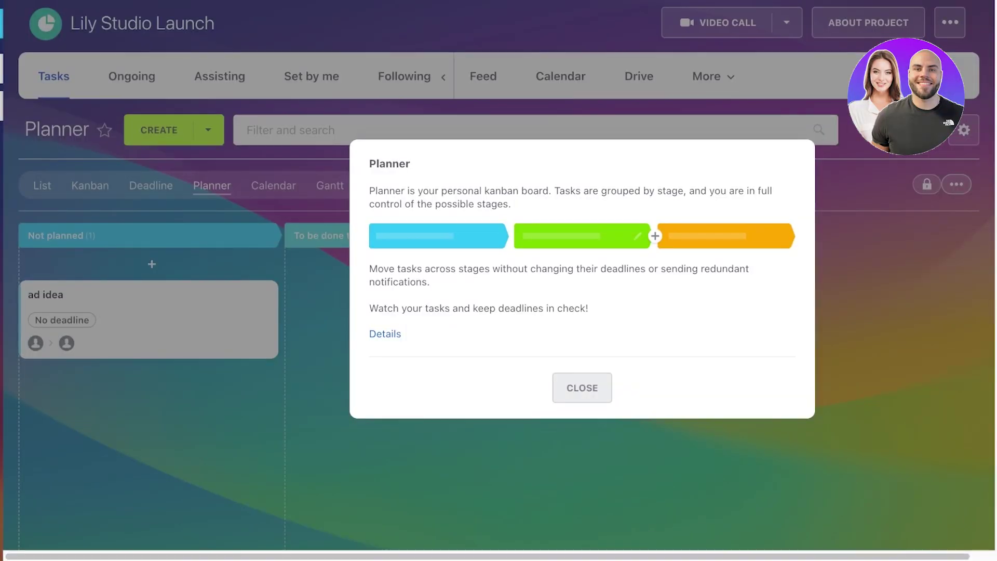
{"action": "left_click", "coordinate": [578, 387]}
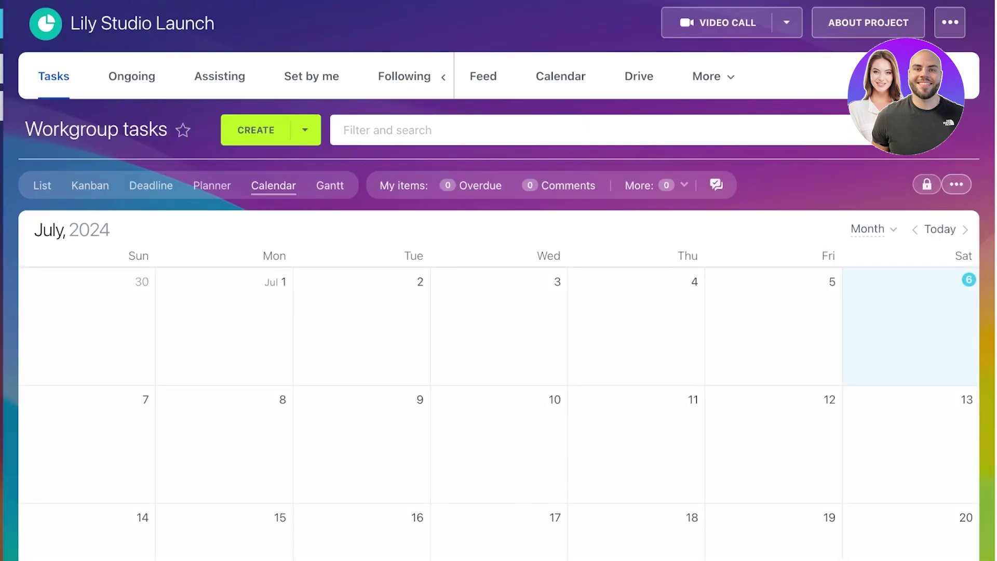
{"action": "left_click", "coordinate": [329, 186]}
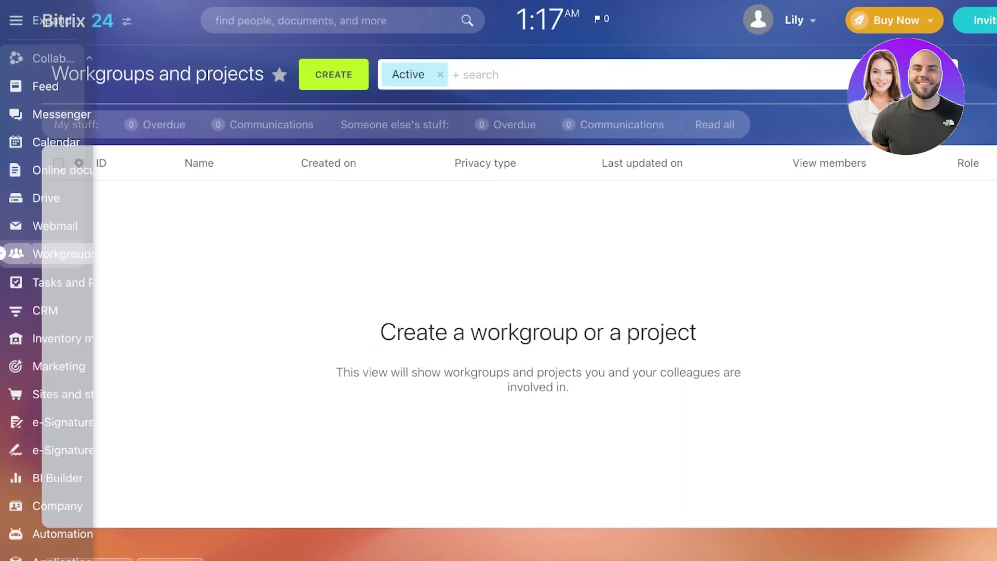
Open the Workgroups and projects list to find Lily Studio Launch
{"action": "left_click", "coordinate": [21, 253]}
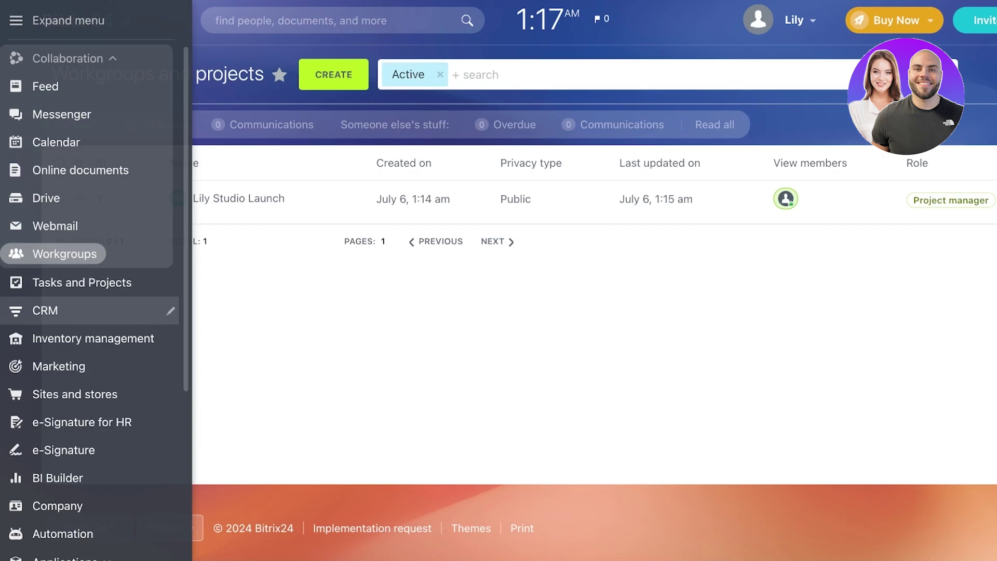
Open CRM Deals and advance the welcome tour through all steps to Invite your team
{"action": "left_click", "coordinate": [78, 310]}
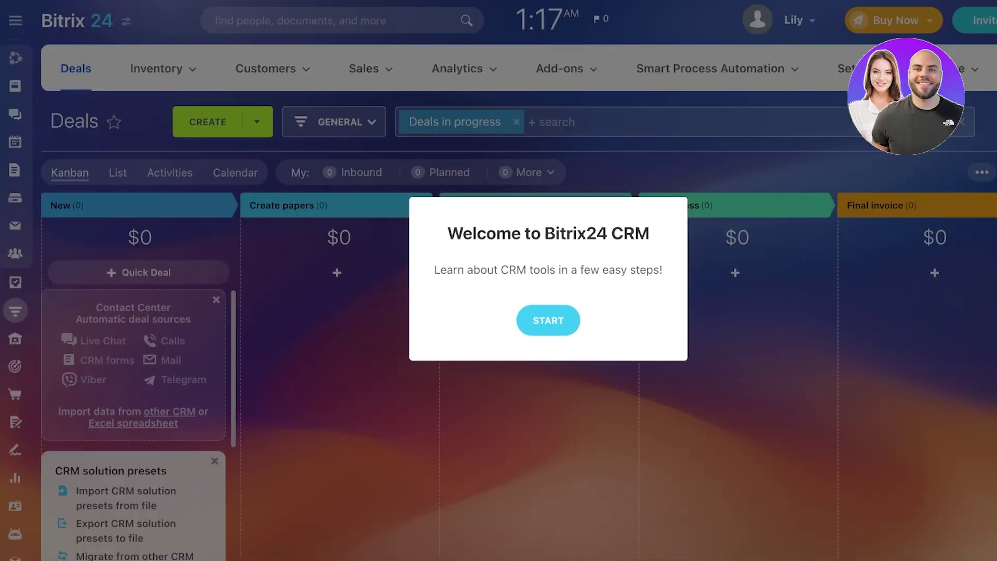
{"action": "key", "text": "Return"}
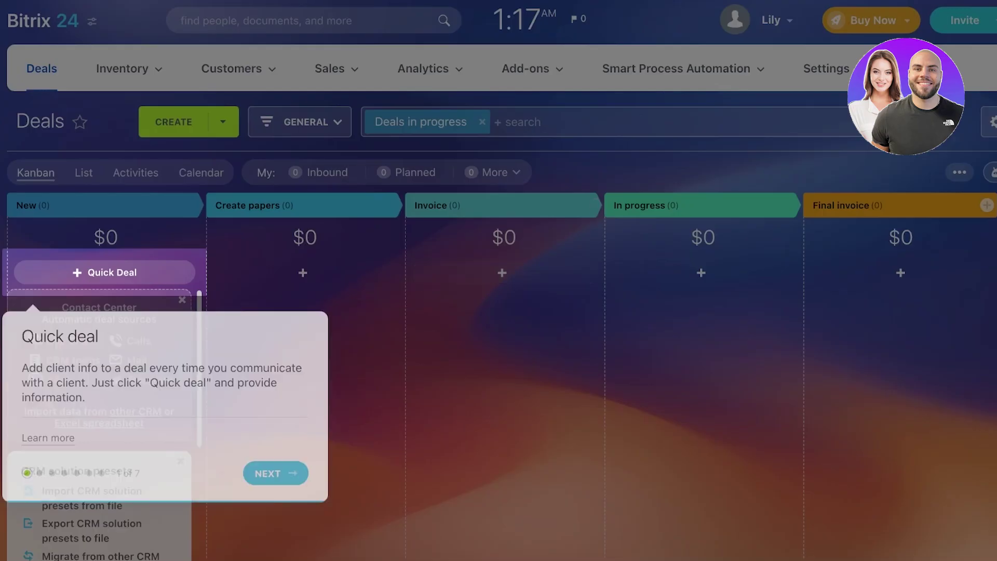
{"action": "key", "text": "Return"}
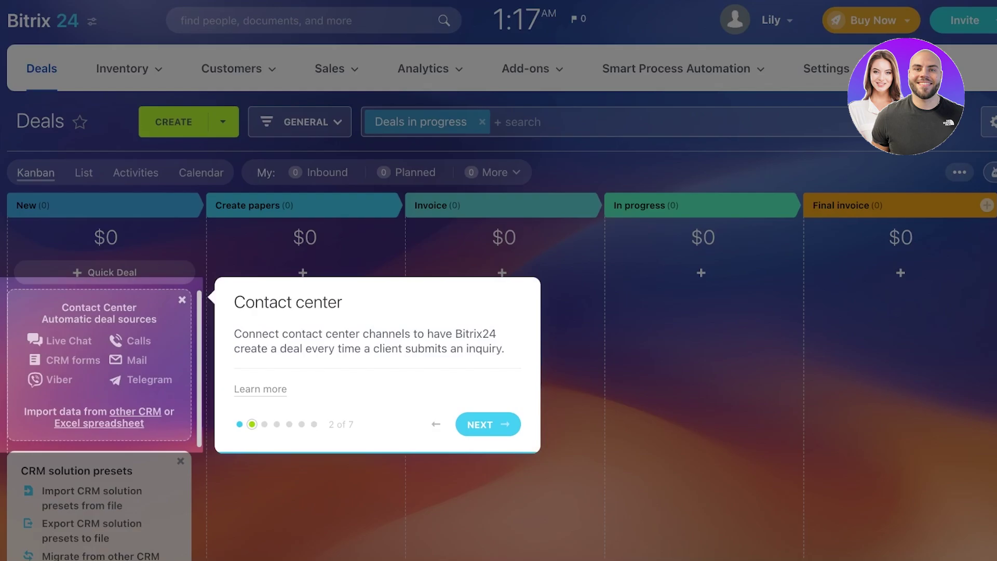
{"action": "key", "text": "Return"}
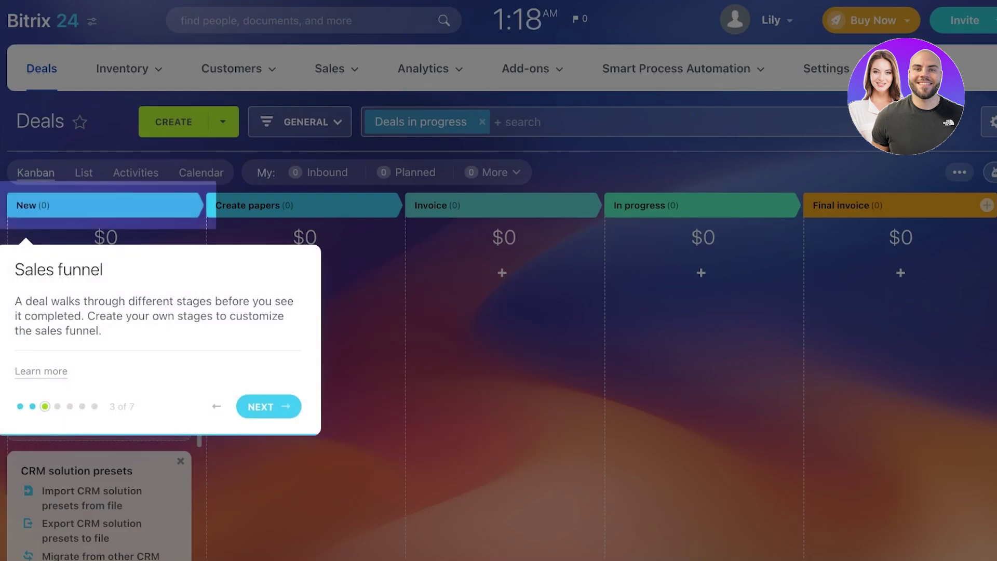
{"action": "key", "text": "Return"}
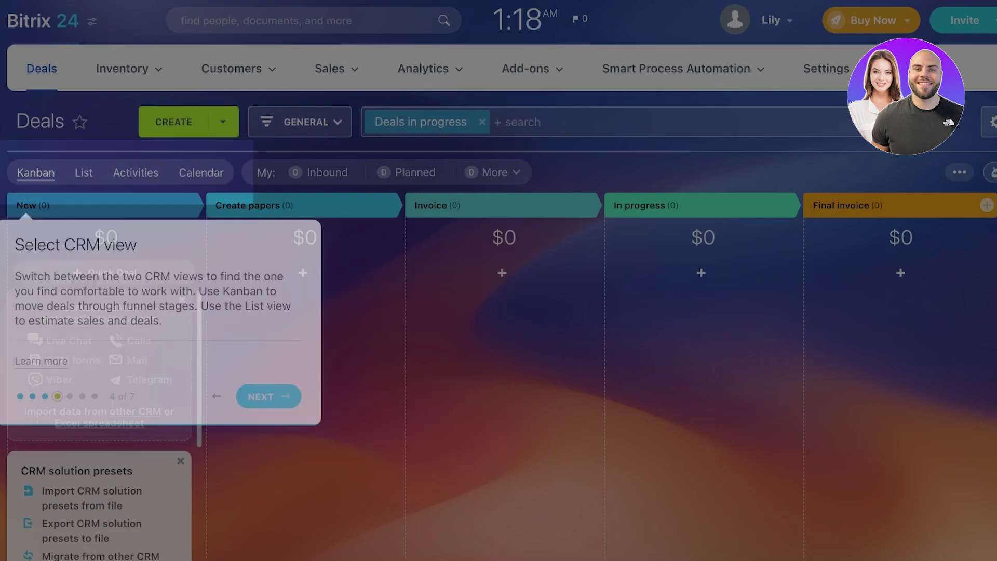
{"action": "key", "text": "Return"}
{"action": "key", "text": "Return"}
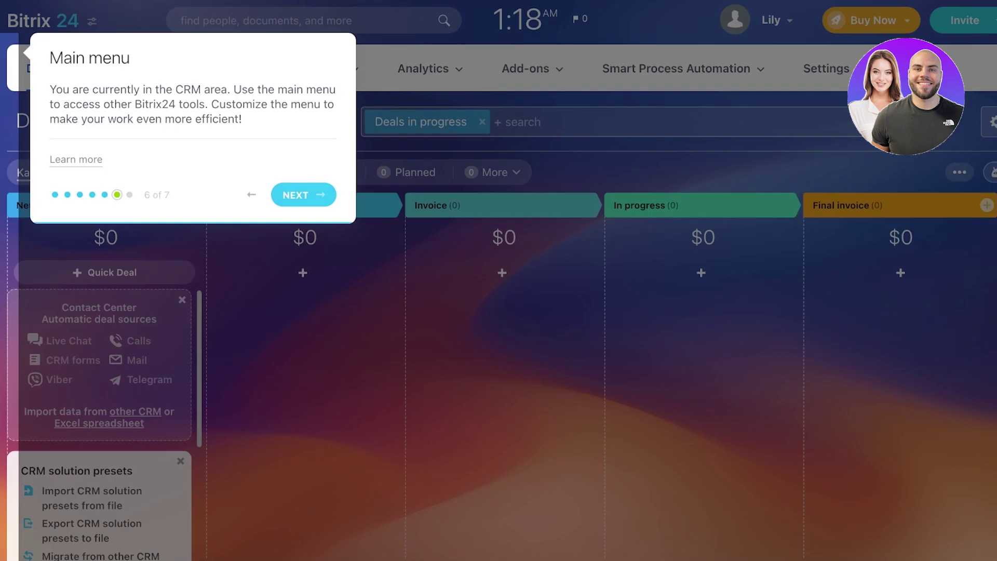
{"action": "key", "text": "Return"}
{"action": "key", "text": "Return"}
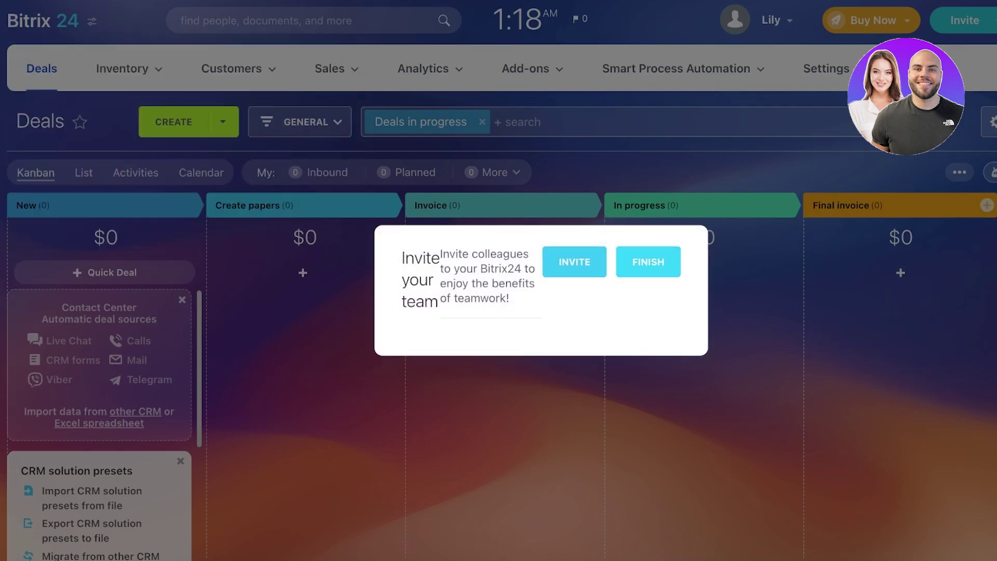
{"action": "key", "text": "Return"}
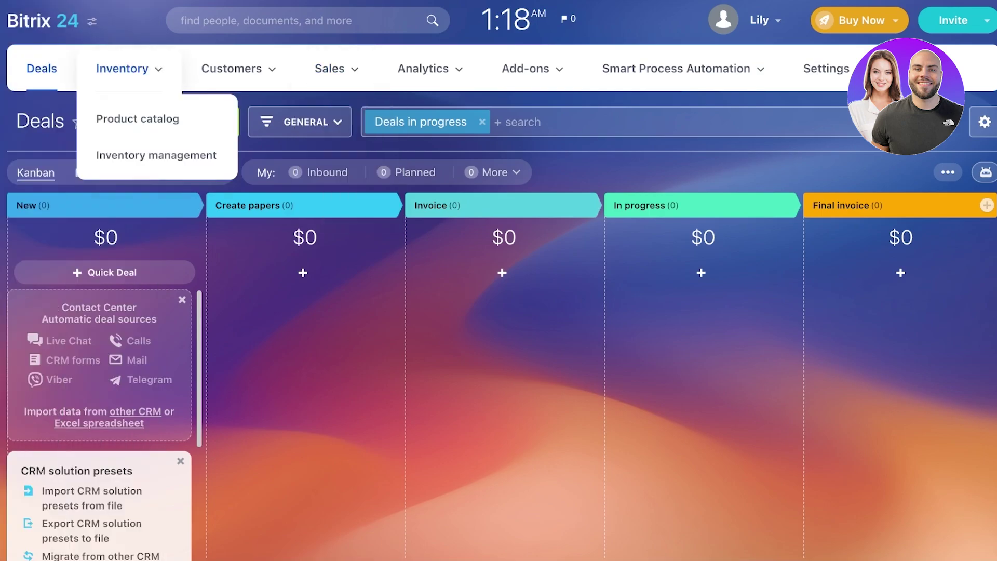
Browse the CRM top menus and open the empty Inventory Product catalog
{"action": "mouse_move", "coordinate": [232, 69]}
{"action": "mouse_move", "coordinate": [329, 69]}
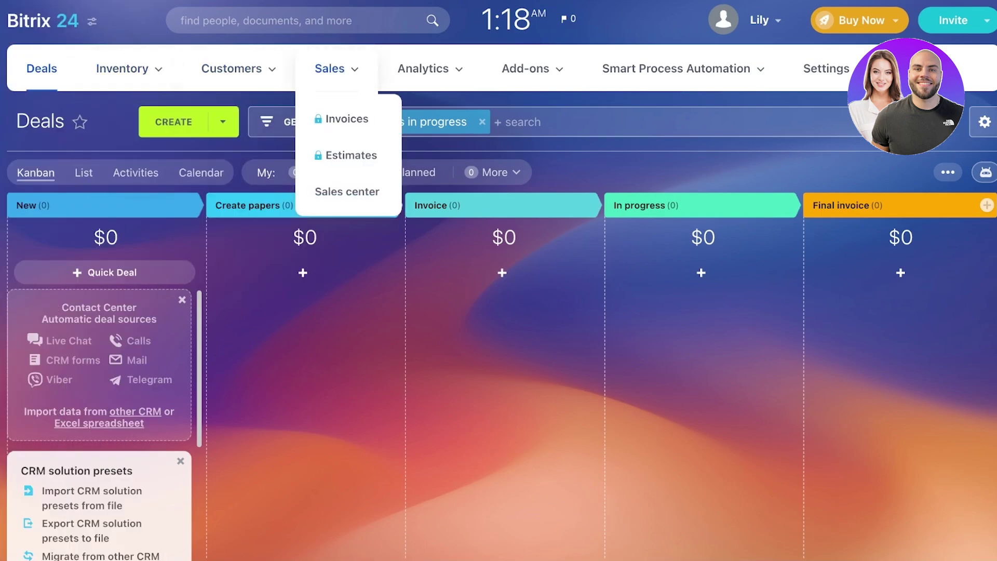
{"action": "mouse_move", "coordinate": [676, 68]}
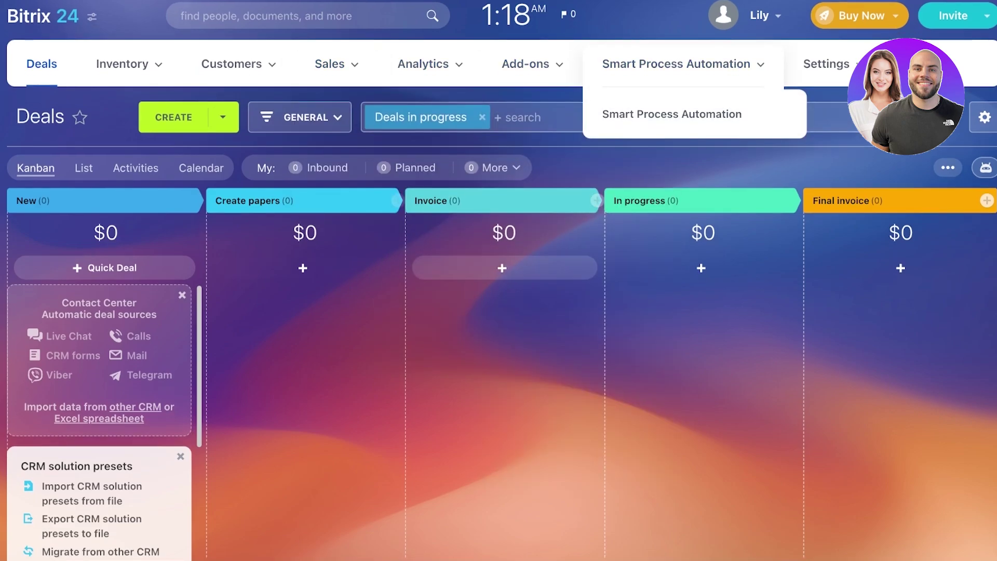
{"action": "scroll", "coordinate": [501, 272], "scroll_direction": "down", "scroll_amount": 2}
{"action": "scroll", "coordinate": [502, 272], "scroll_direction": "up", "scroll_amount": 2}
{"action": "mouse_move", "coordinate": [122, 69]}
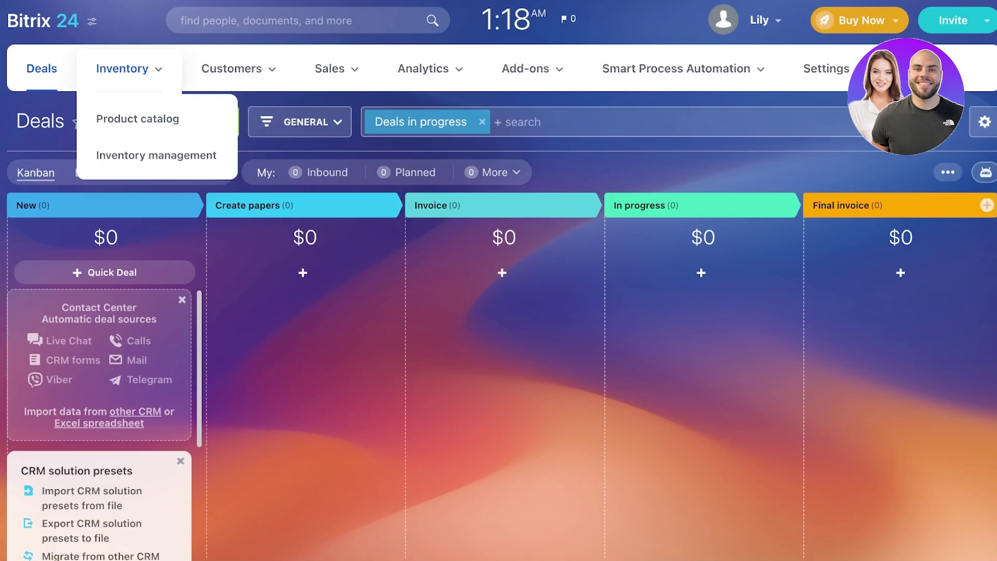
{"action": "left_click", "coordinate": [138, 118]}
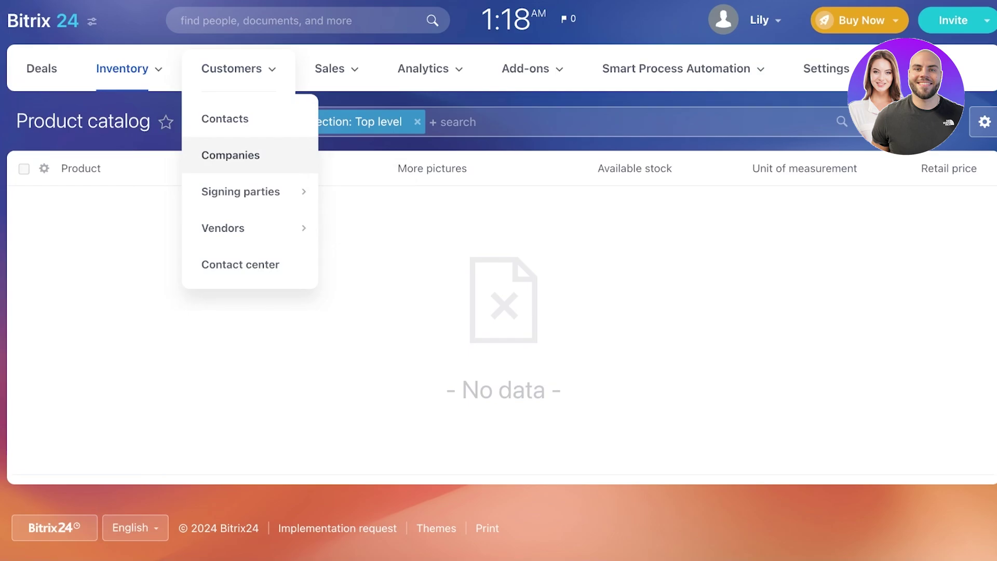
Open the CRM contacts list under Customers
{"action": "left_click", "coordinate": [225, 119]}
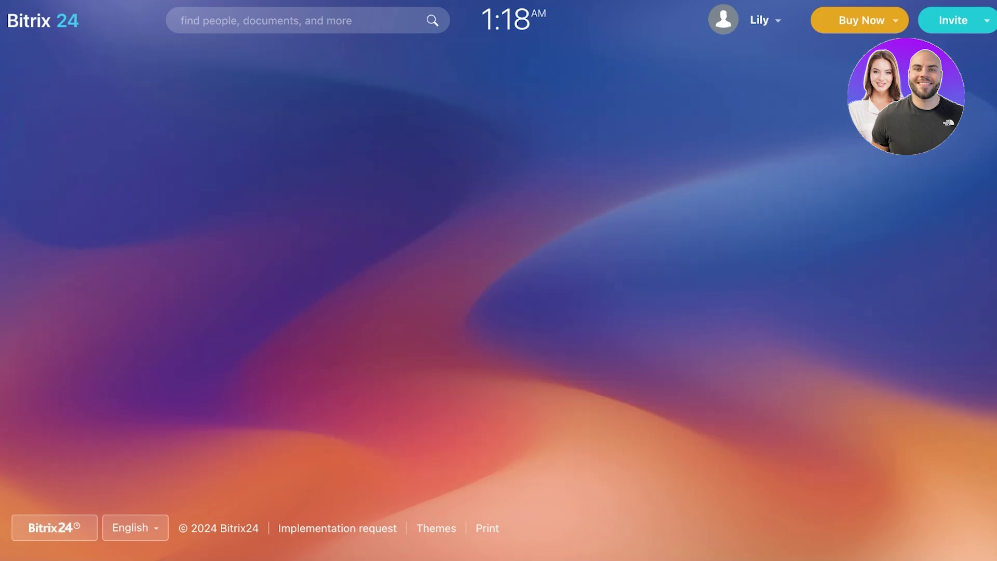